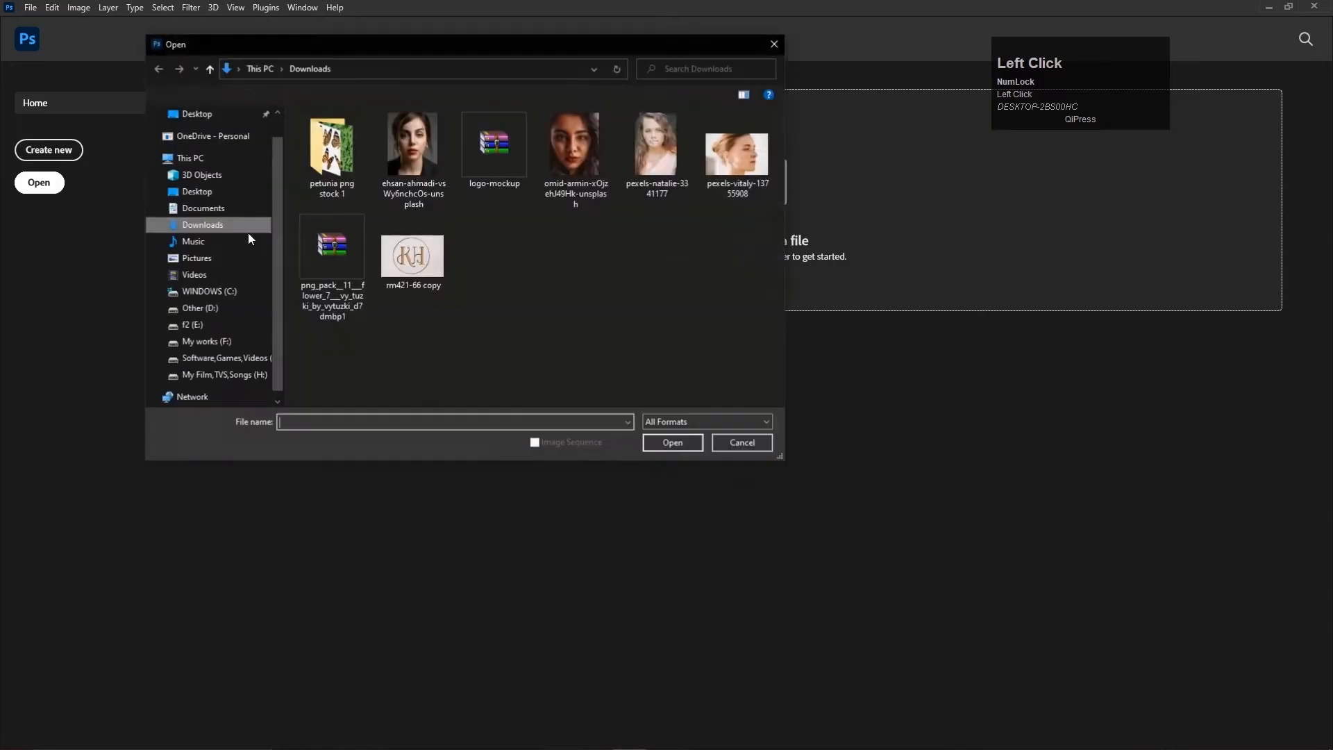
Step: Open the pexels-natalie-3341177 and pexels-vitaly-13755908 photos together, view both, and bring the side-profile portrait to the front
drag(671, 234, 719, 155)
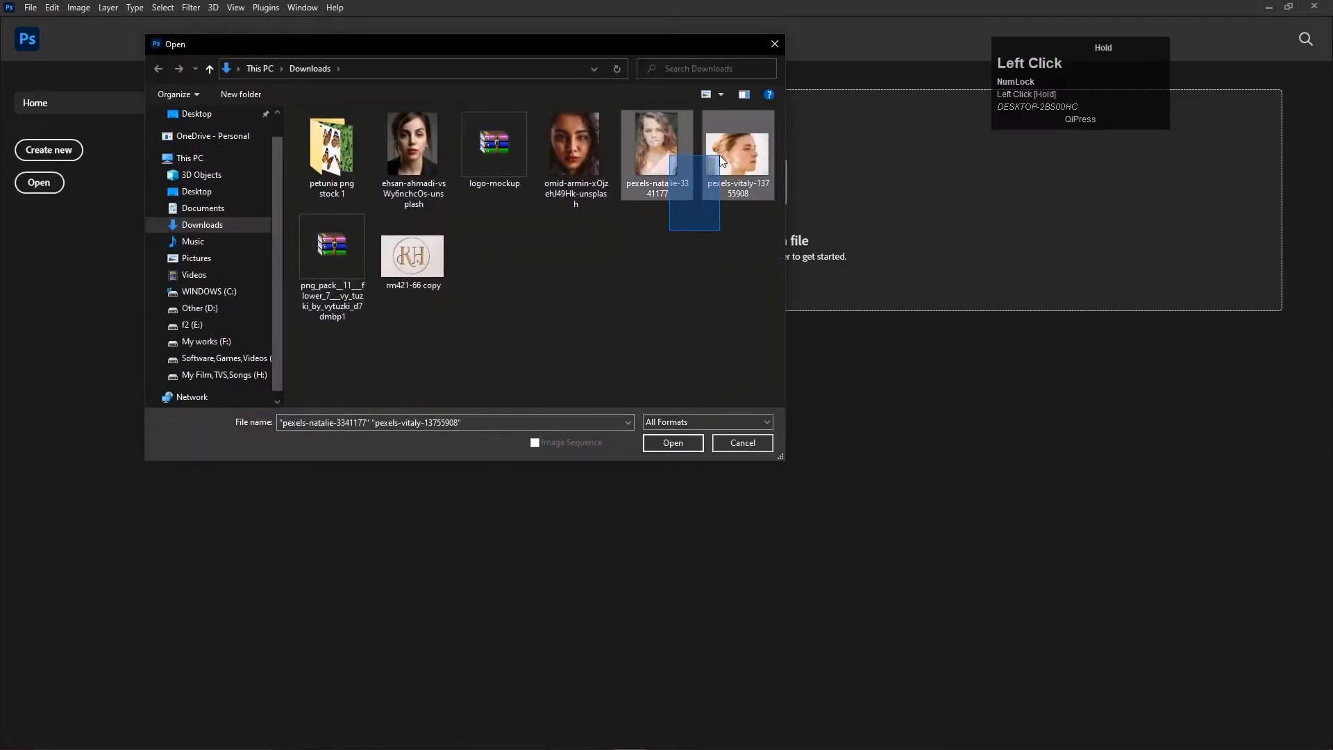
click(673, 442)
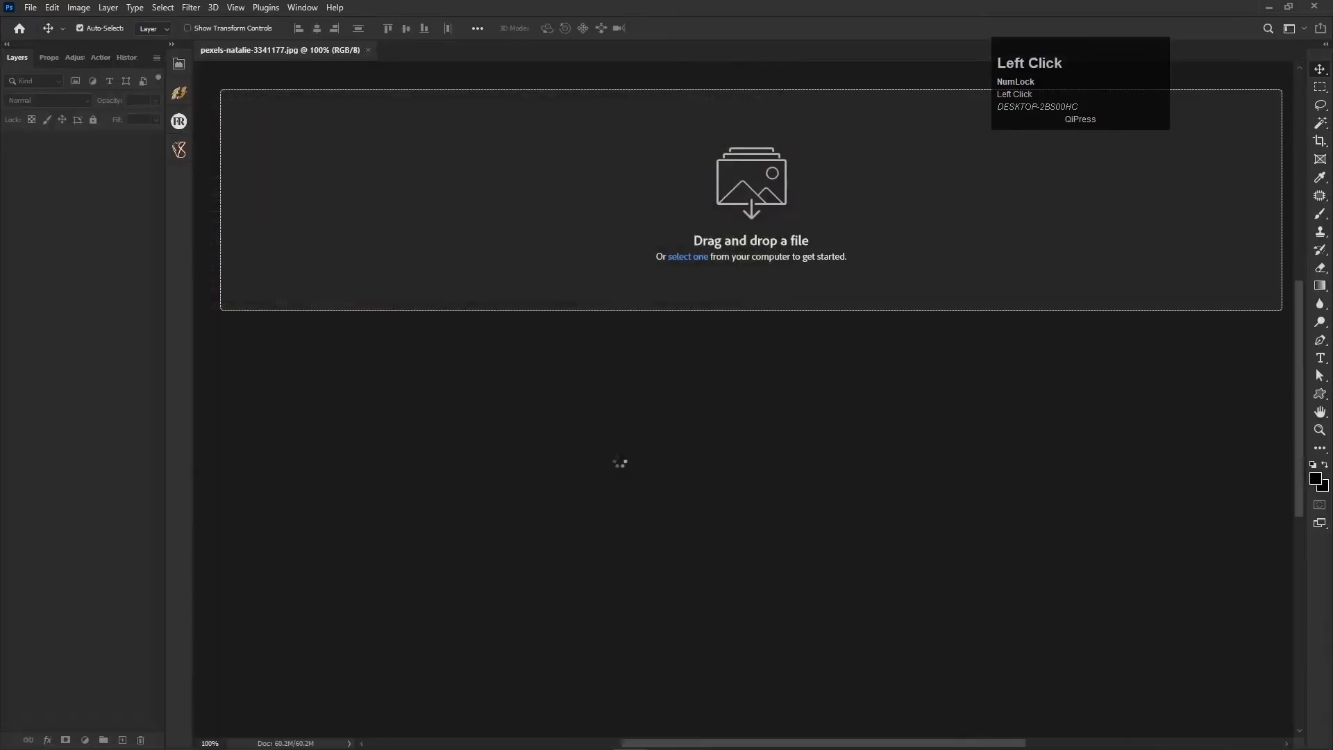
scroll(796, 465, up, 1)
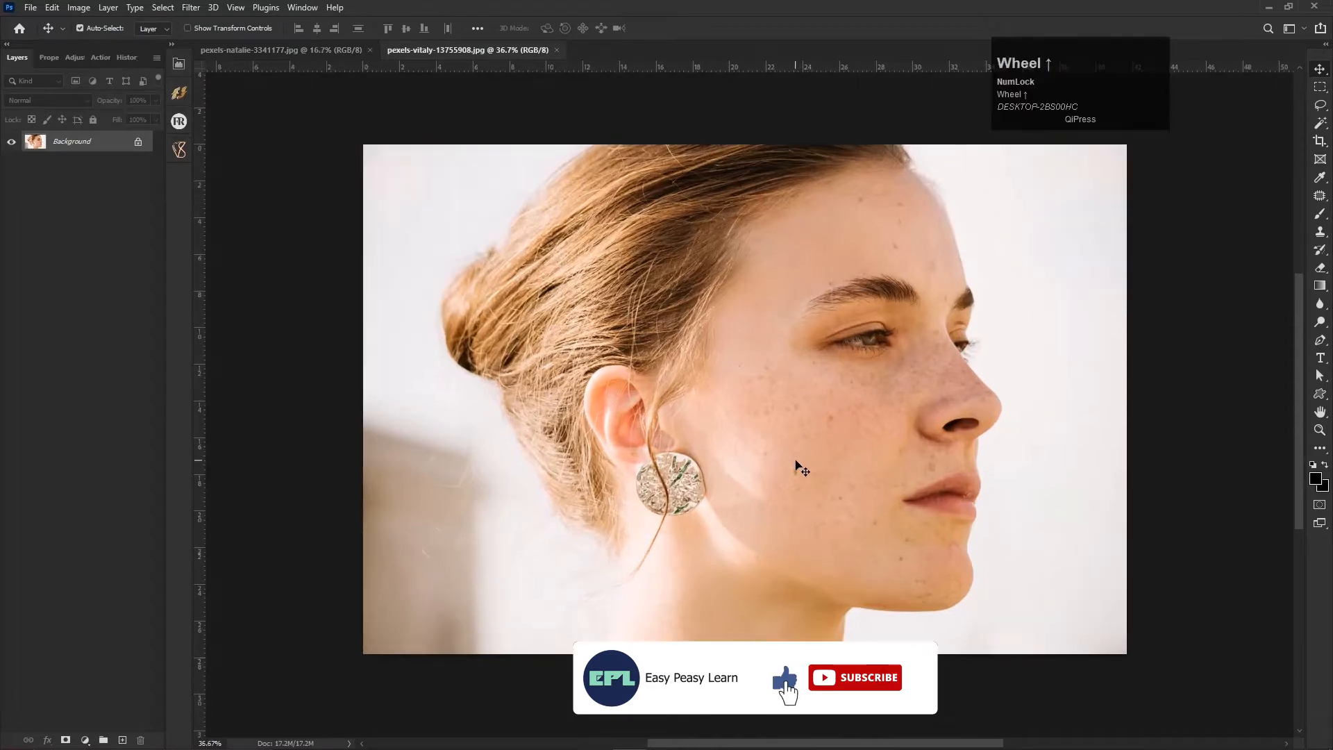
key(ctrl+Tab)
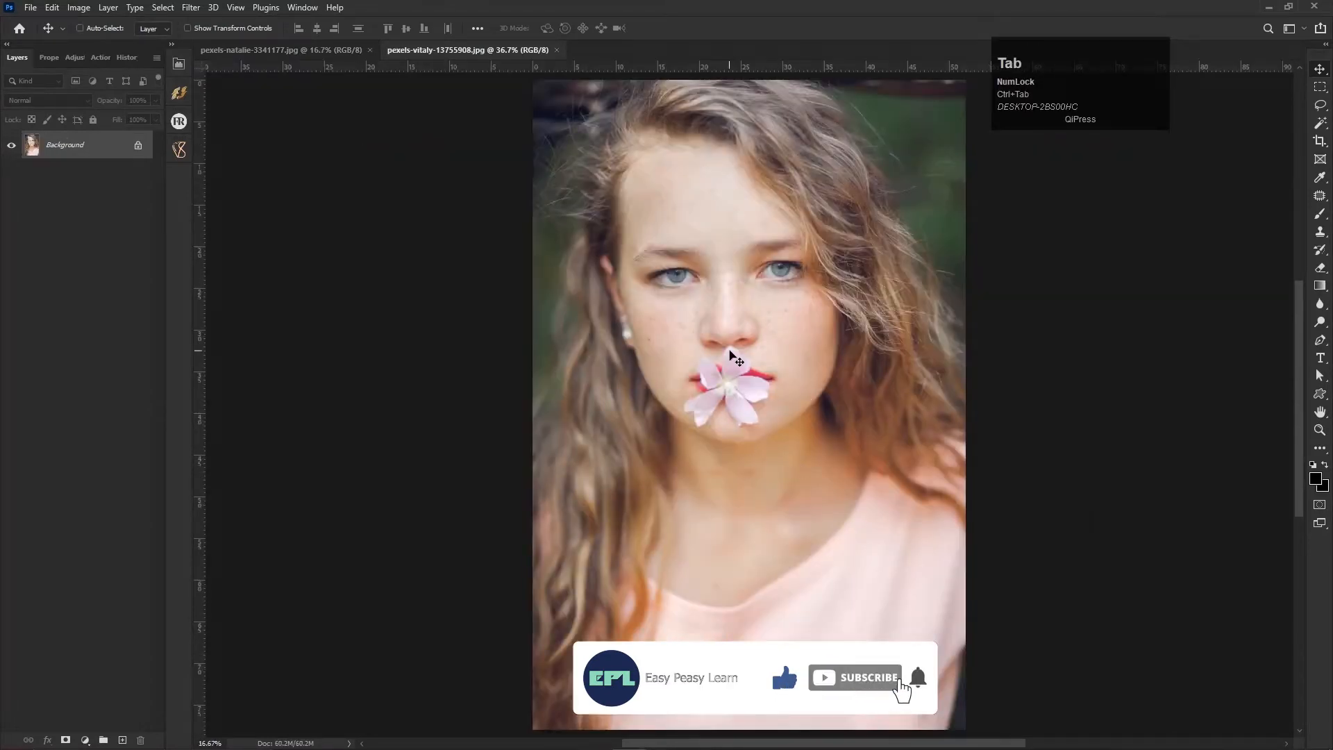
scroll(728, 359, up, 1)
key(ctrl+Tab)
scroll(729, 360, up, 1)
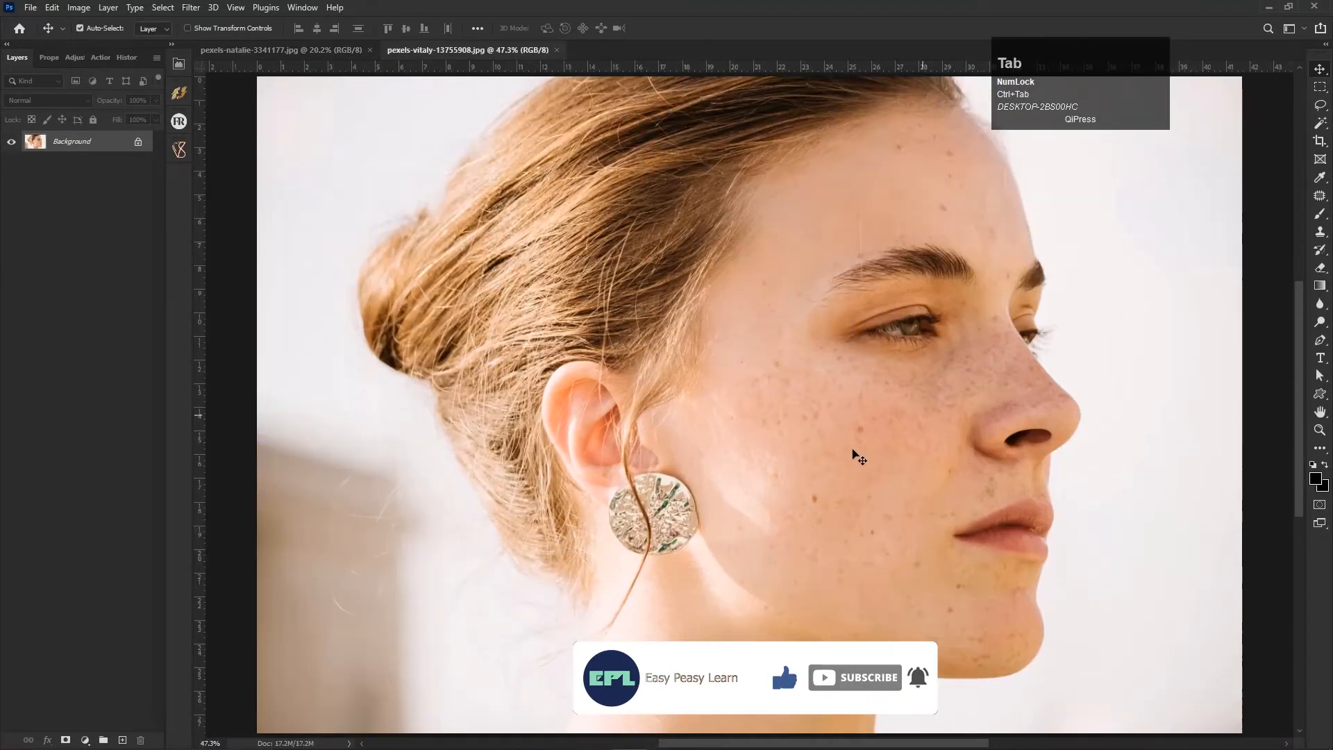
Step: Duplicate the Background layer of the side-profile portrait as Background copy
click(865, 426)
right_click(89, 141)
click(111, 170)
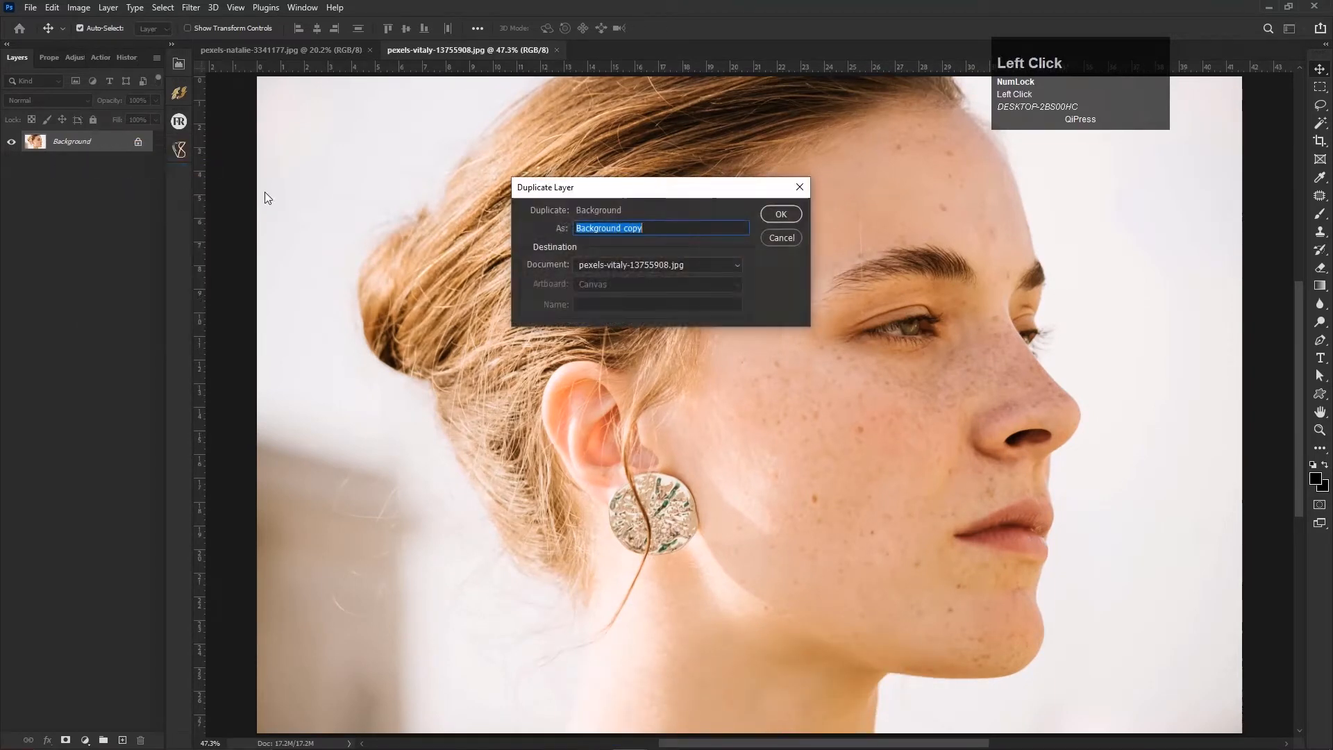
click(769, 208)
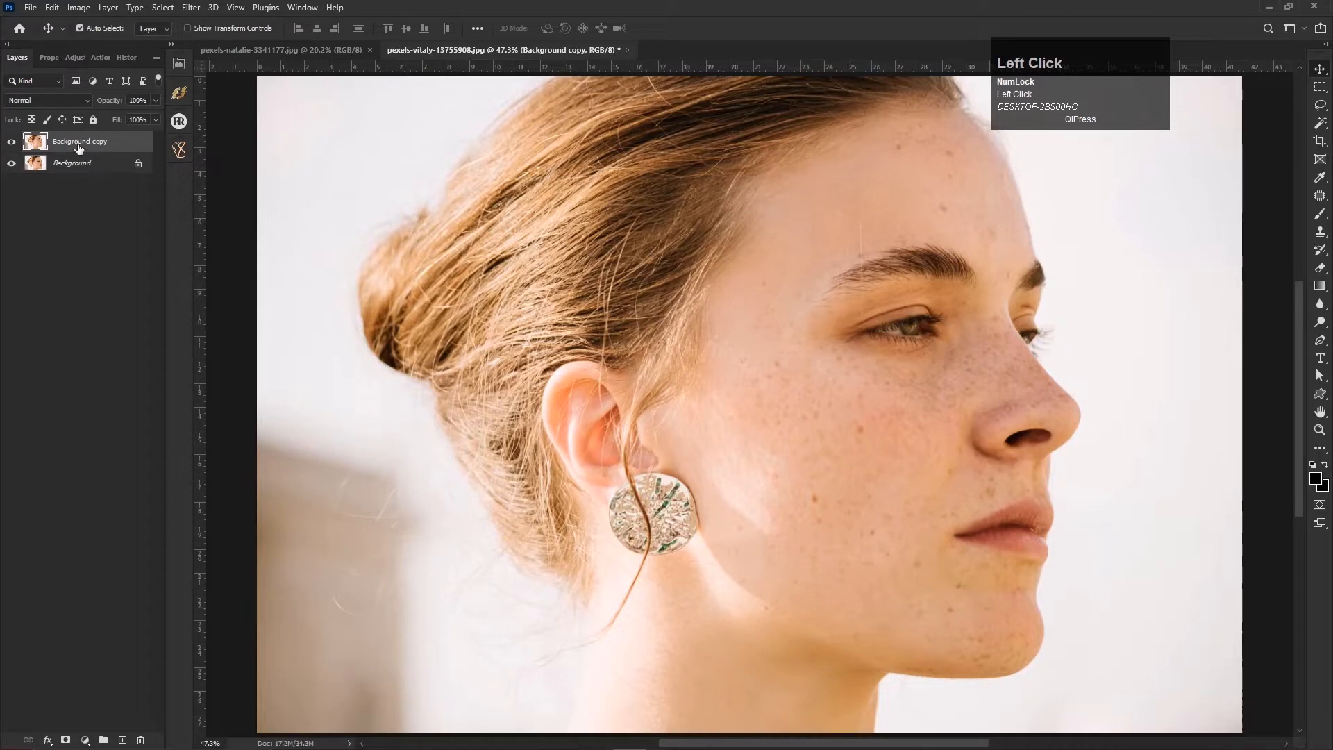
Step: Invert the colors of the Background copy layer and set its blend mode to Vivid Light
click(52, 7)
mouse_move(79, 8)
mouse_move(82, 47)
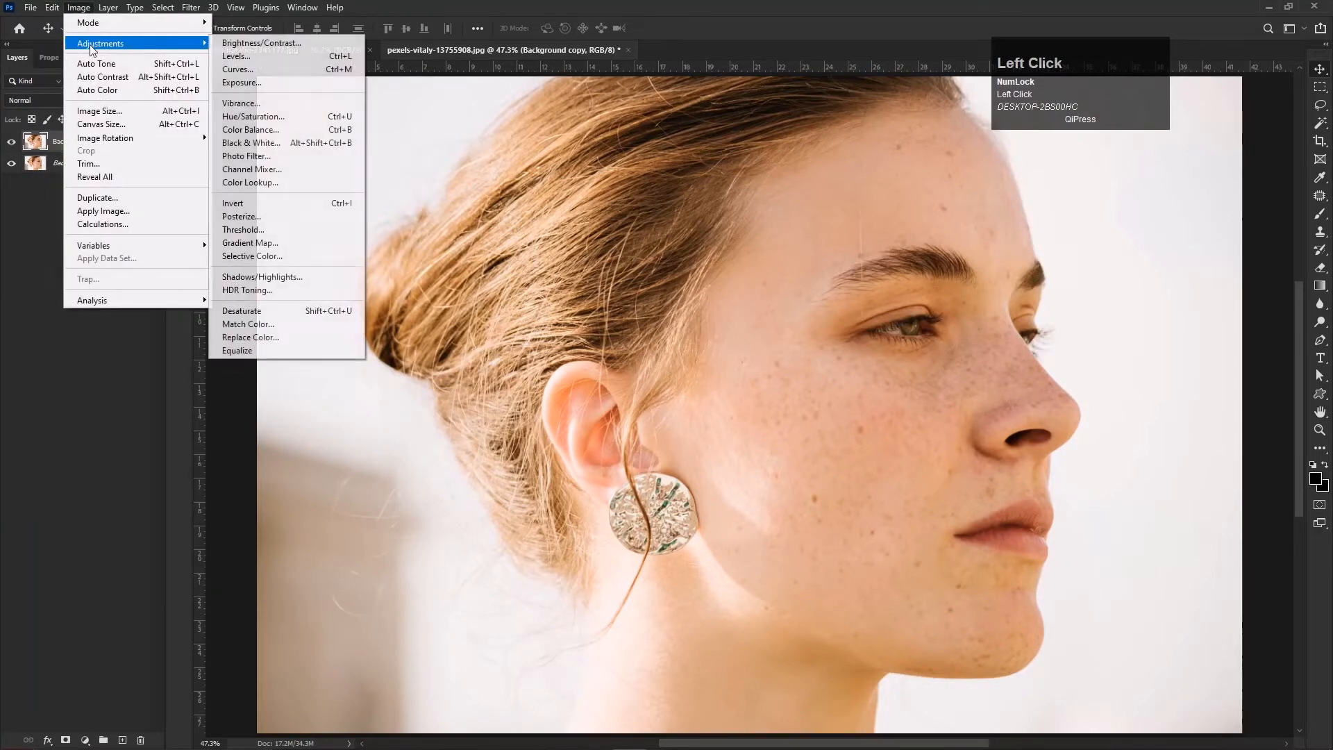
click(247, 206)
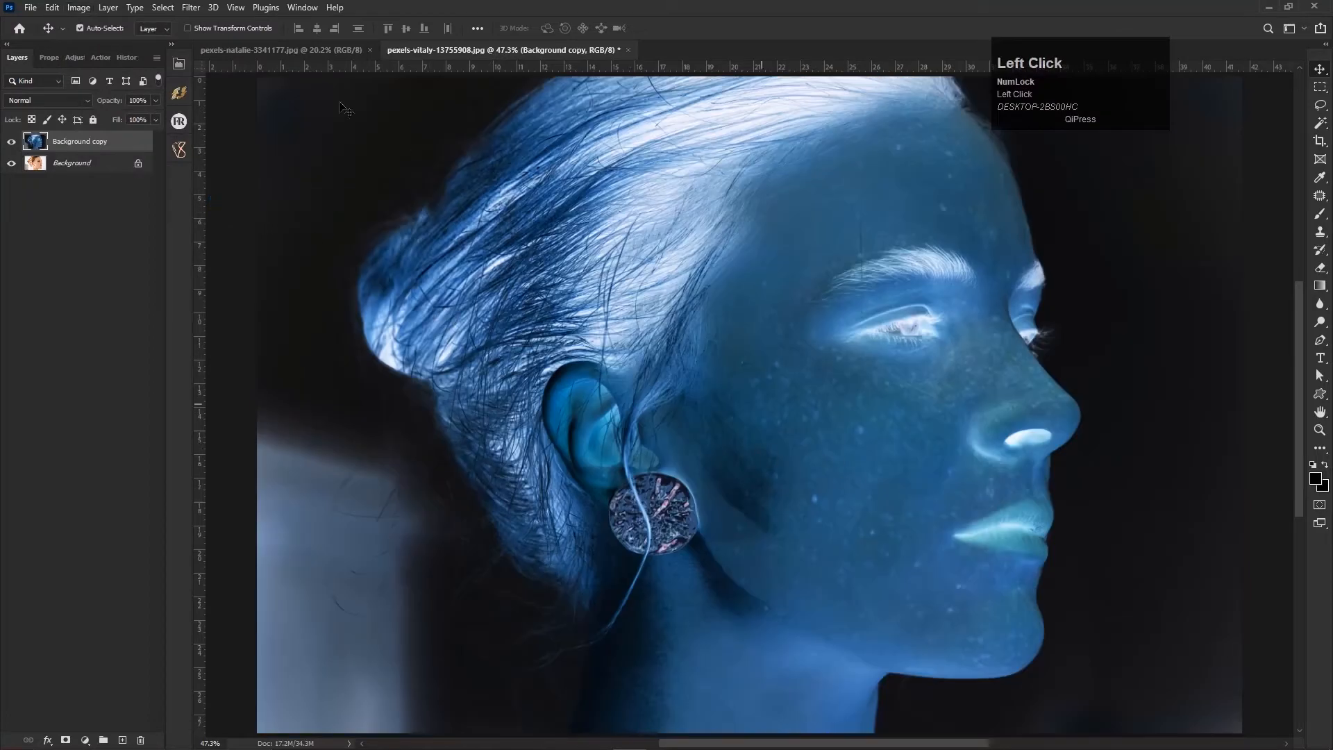
click(43, 100)
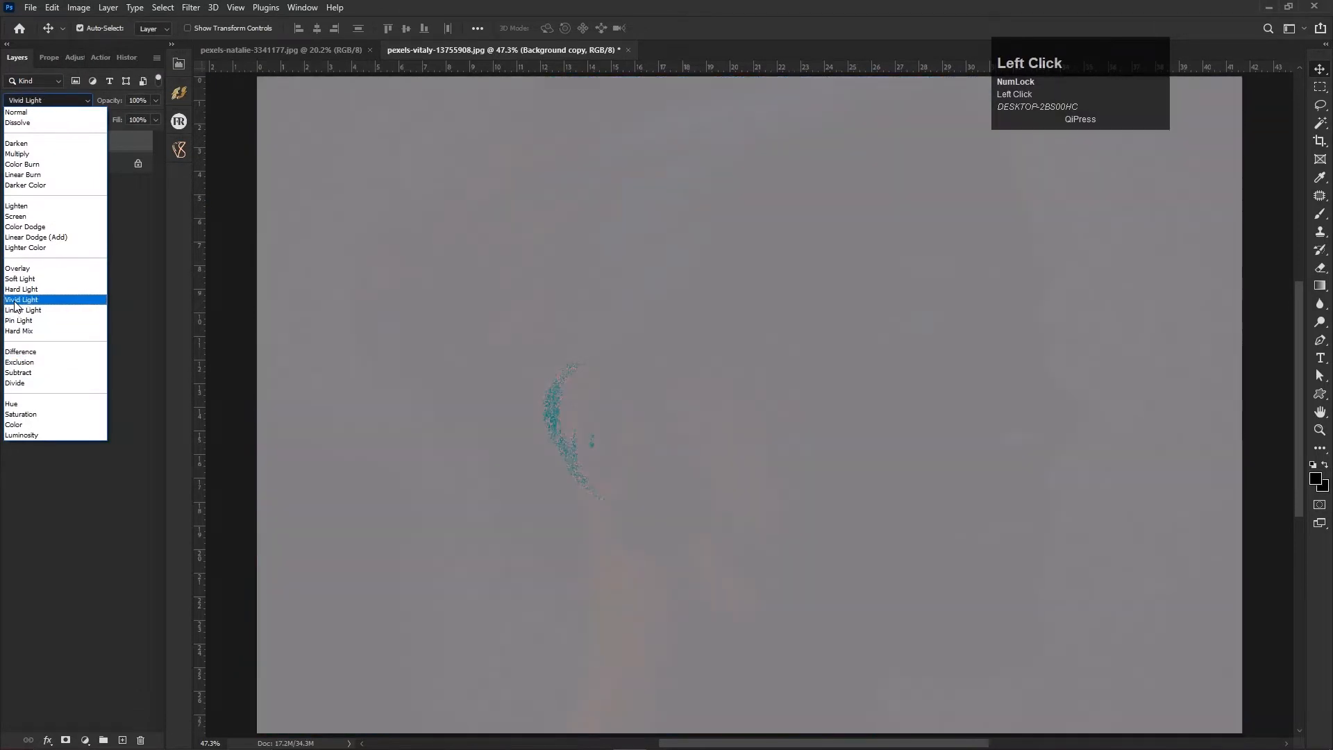
click(14, 300)
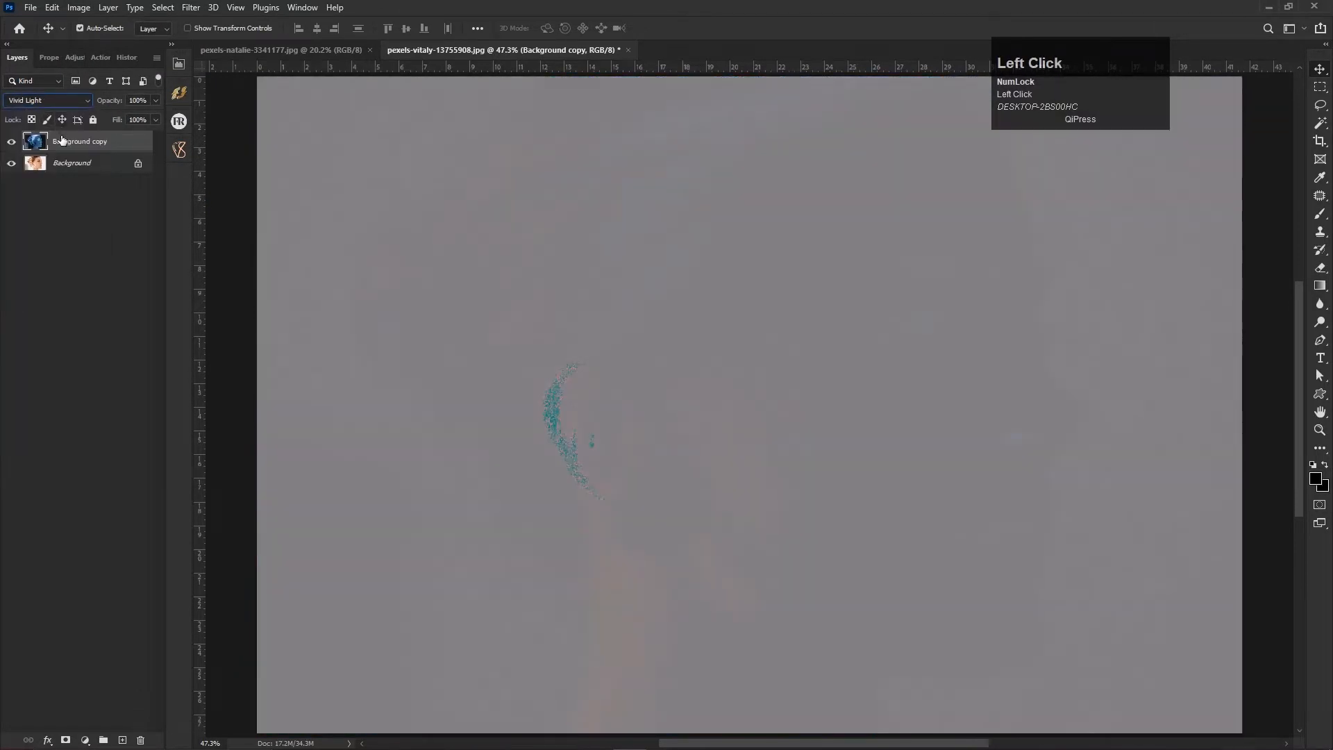
Step: Apply a High Pass filter with a 25-pixel radius to the Background copy layer
click(190, 8)
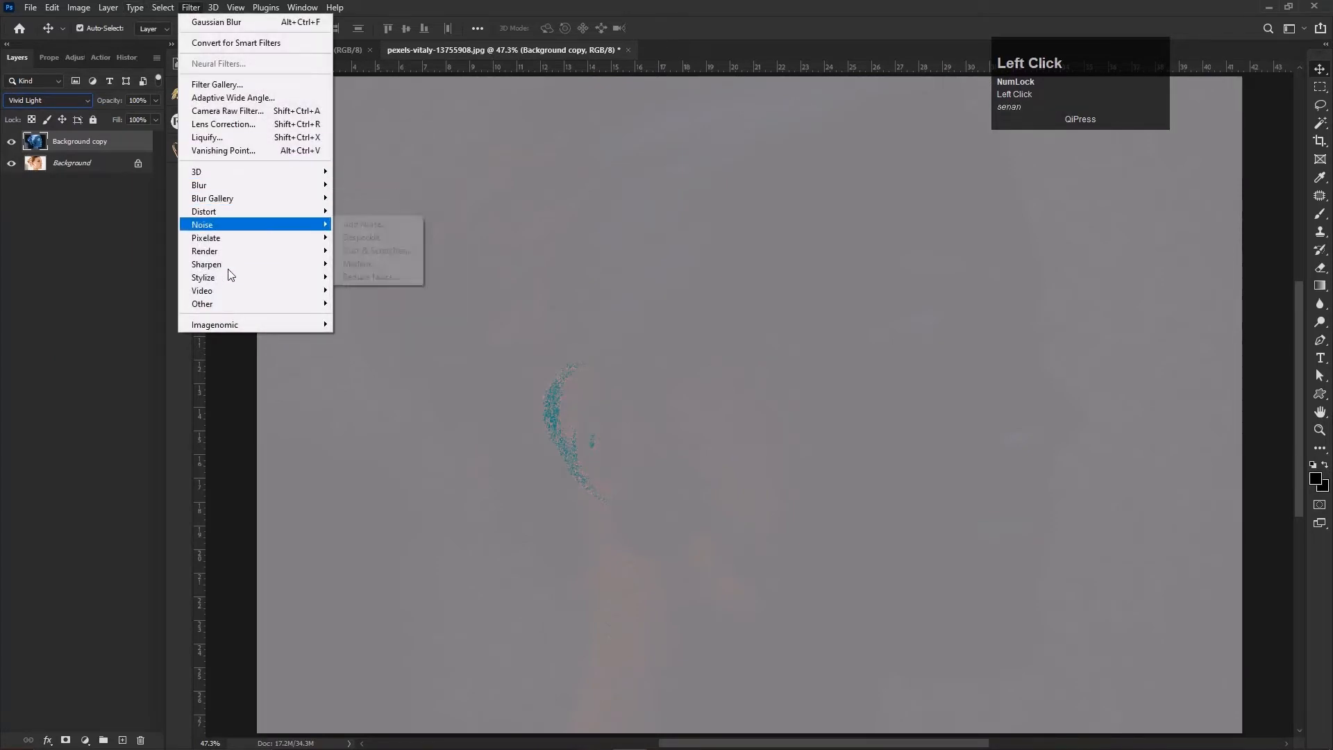
mouse_move(241, 306)
click(363, 317)
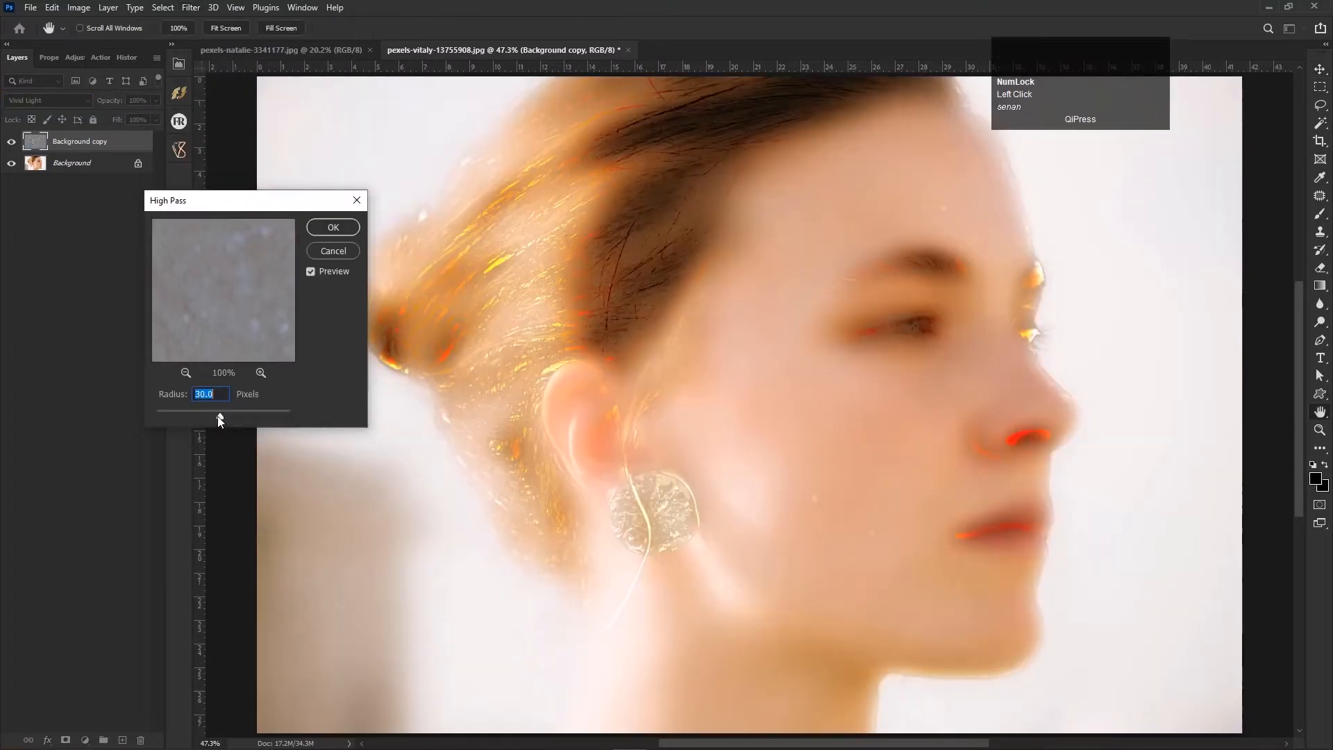
drag(217, 416, 217, 416)
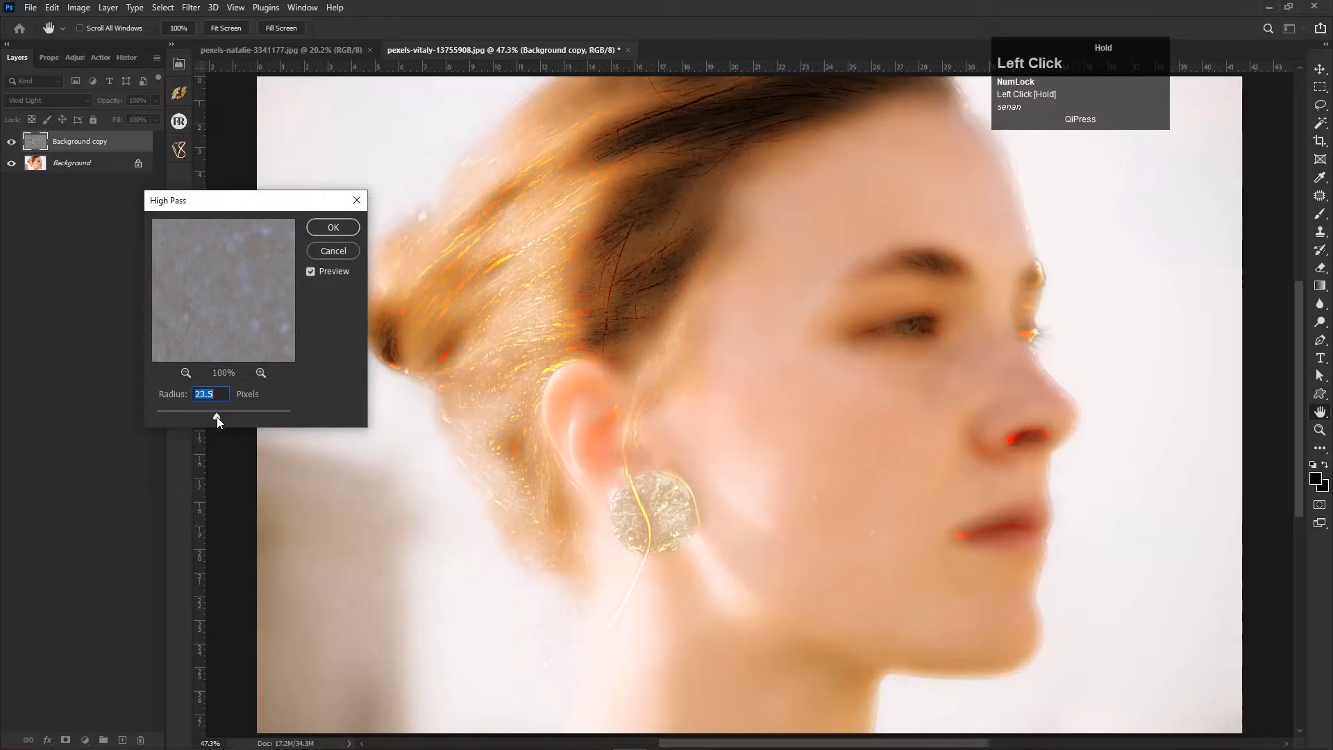
text(25)
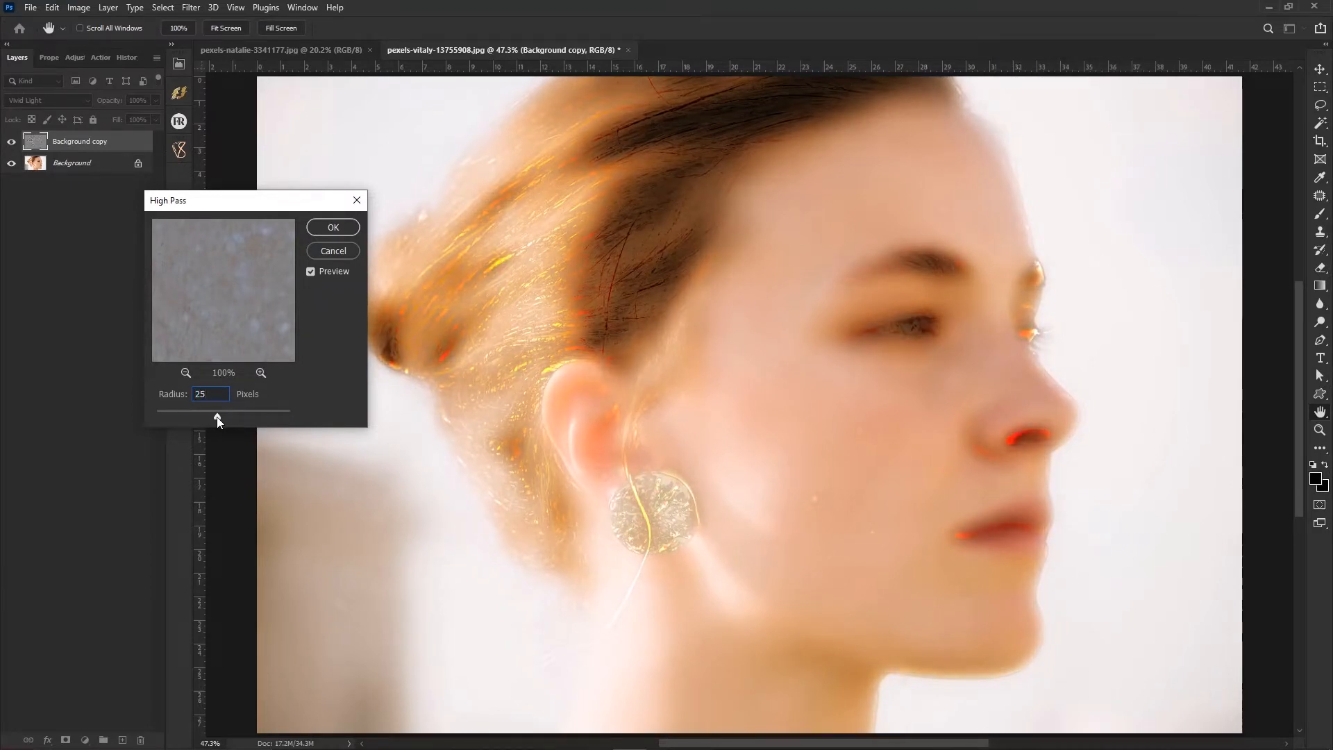
key(Return)
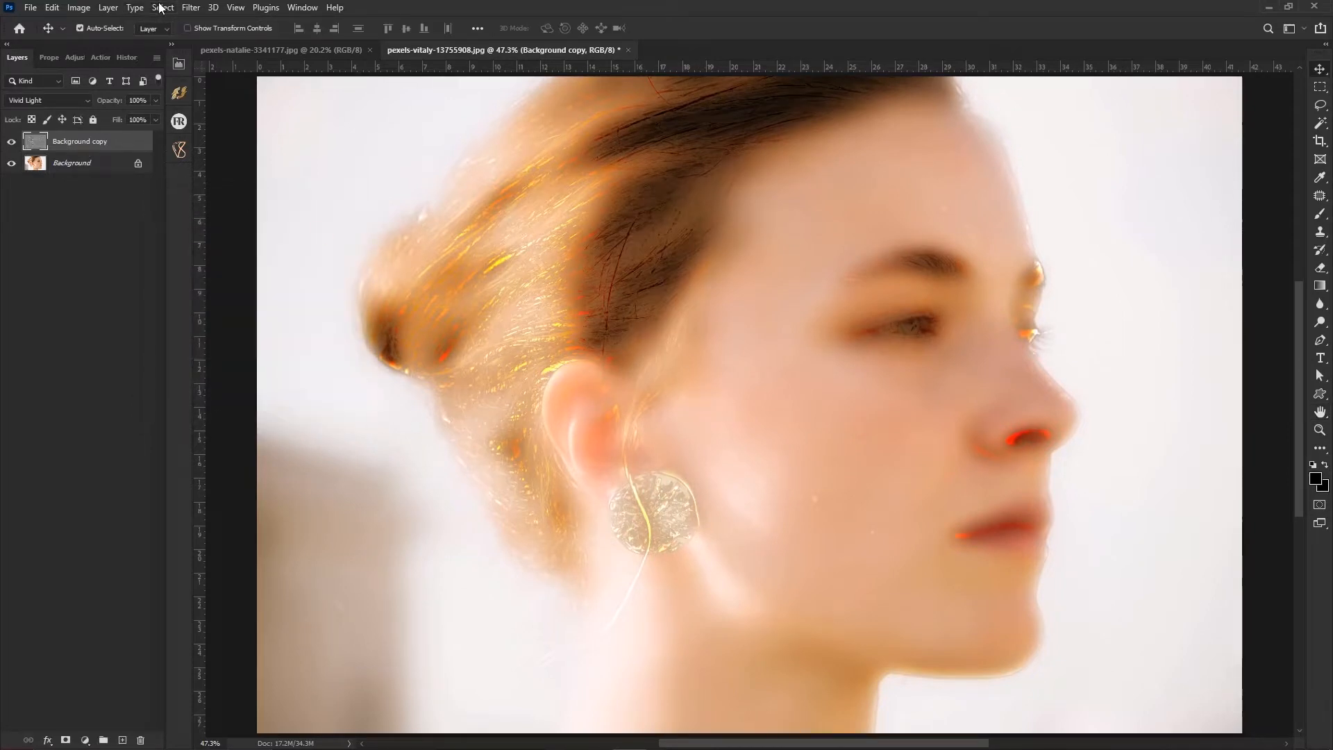
Step: Apply a Gaussian Blur with a radius of about 3.6 pixels to the Background copy layer
click(191, 7)
mouse_move(216, 184)
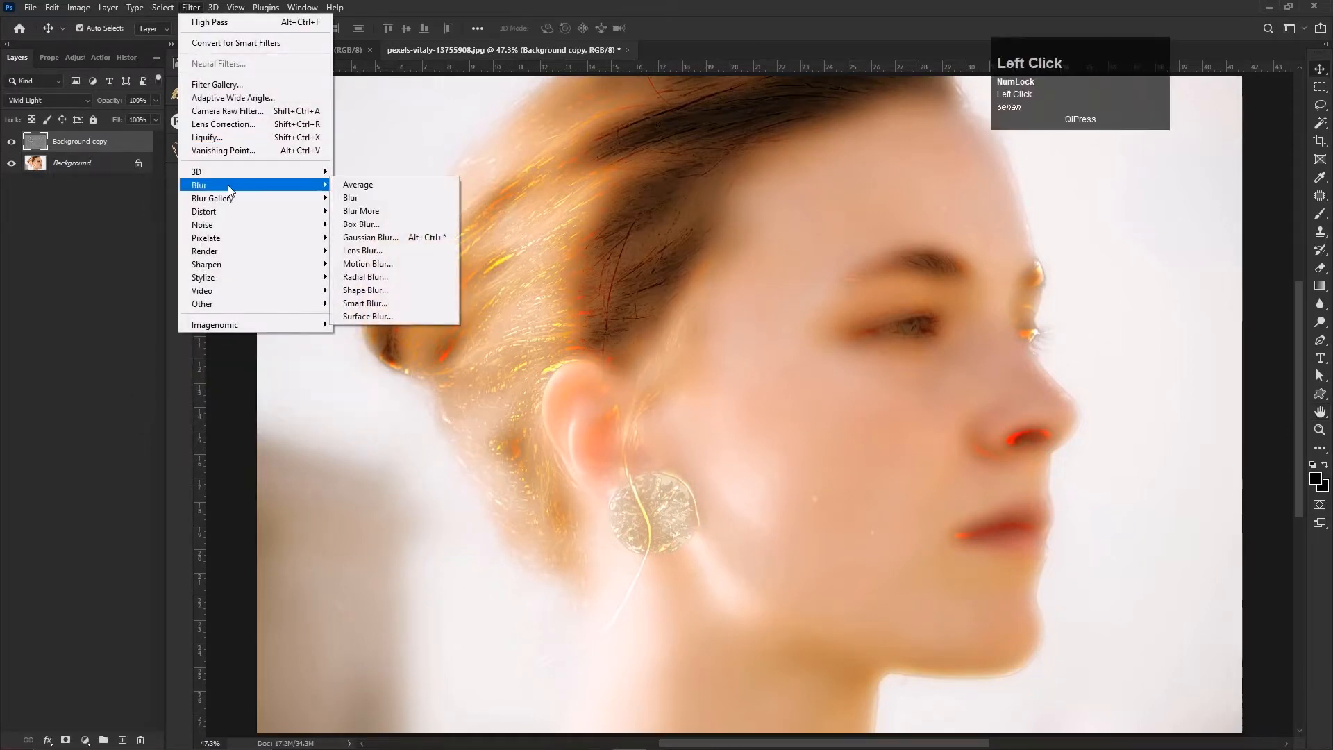
click(373, 238)
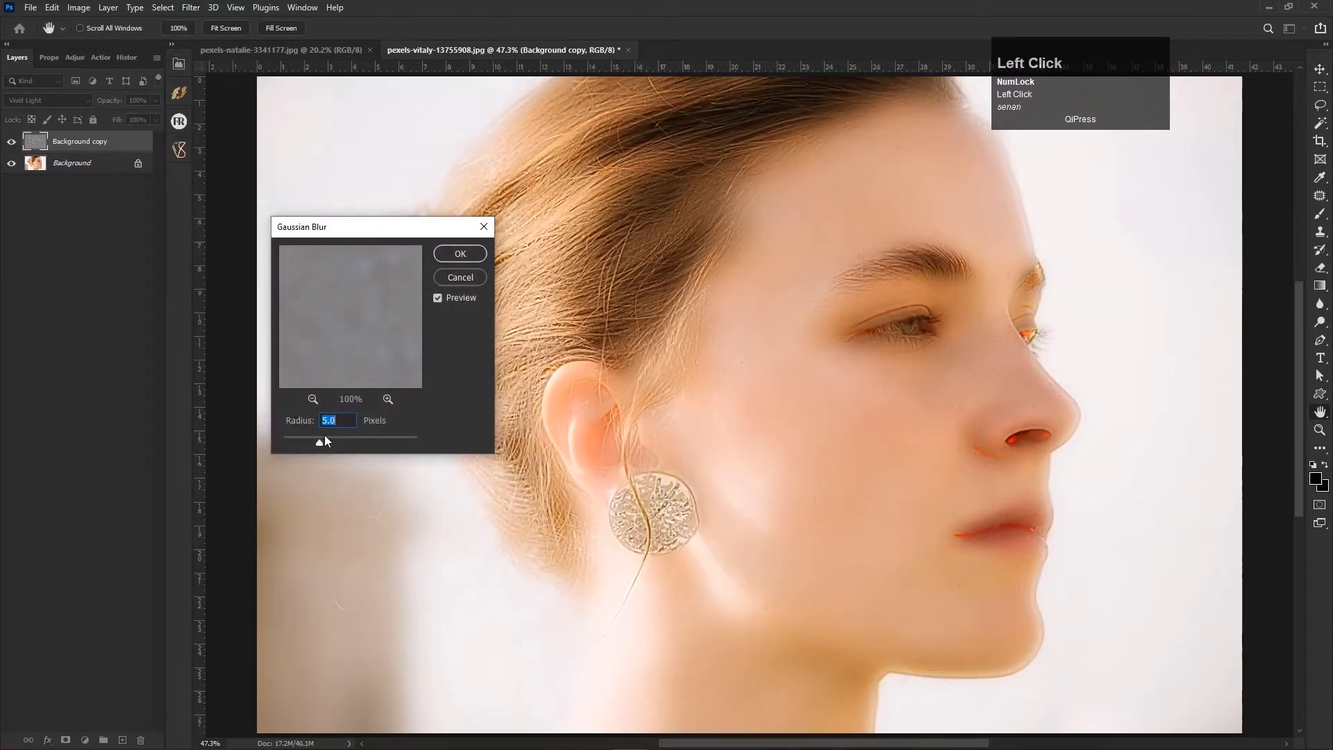
mouse_move(319, 444)
mouse_down()
mouse_move(332, 443)
mouse_move(306, 441)
mouse_up()
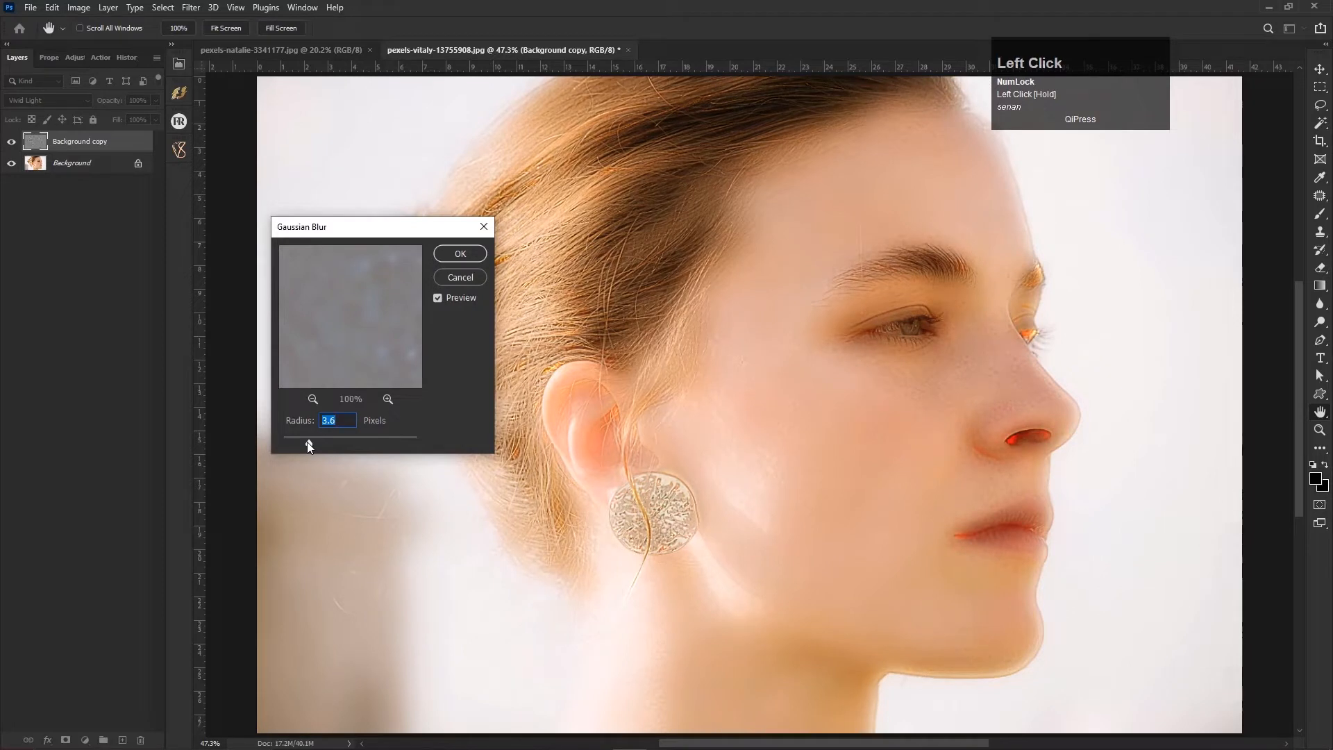
key(Return)
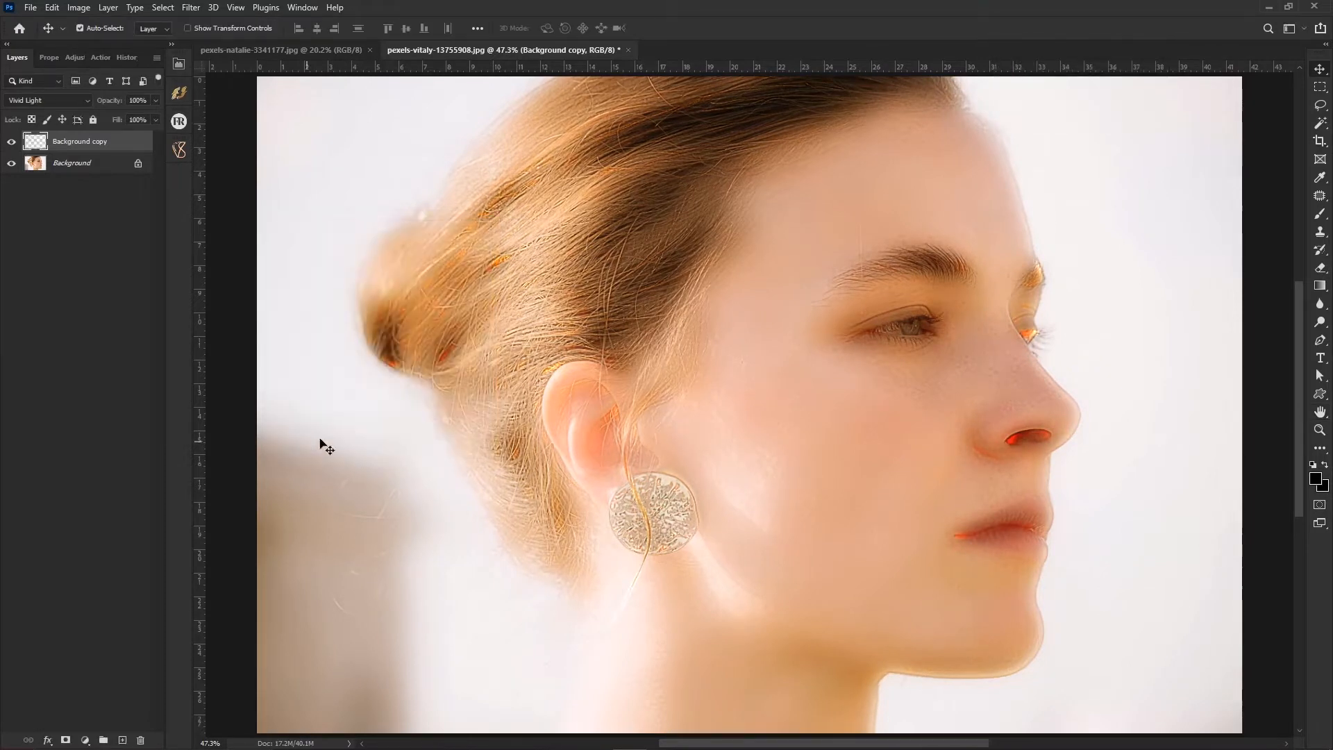
Step: Add a layer mask to the Background copy layer and invert it to black
click(71, 148)
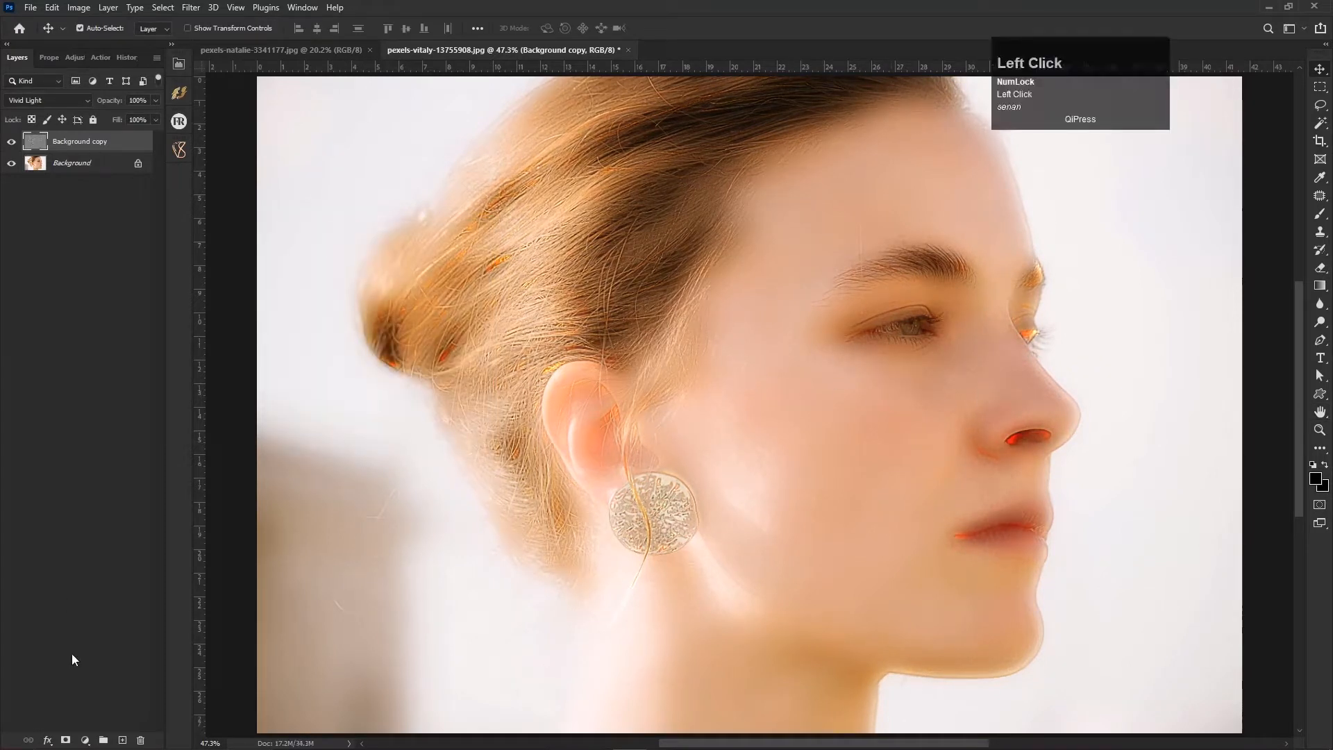
click(65, 740)
click(56, 8)
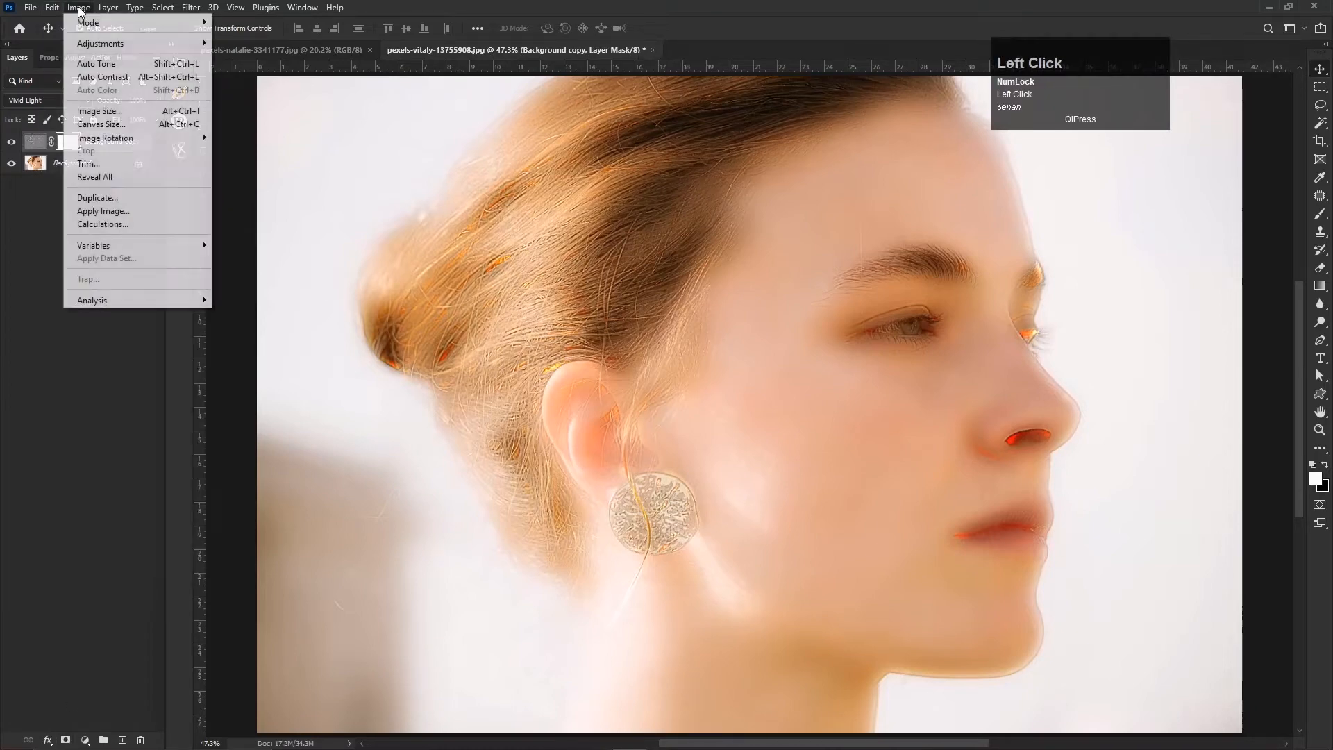
mouse_move(189, 49)
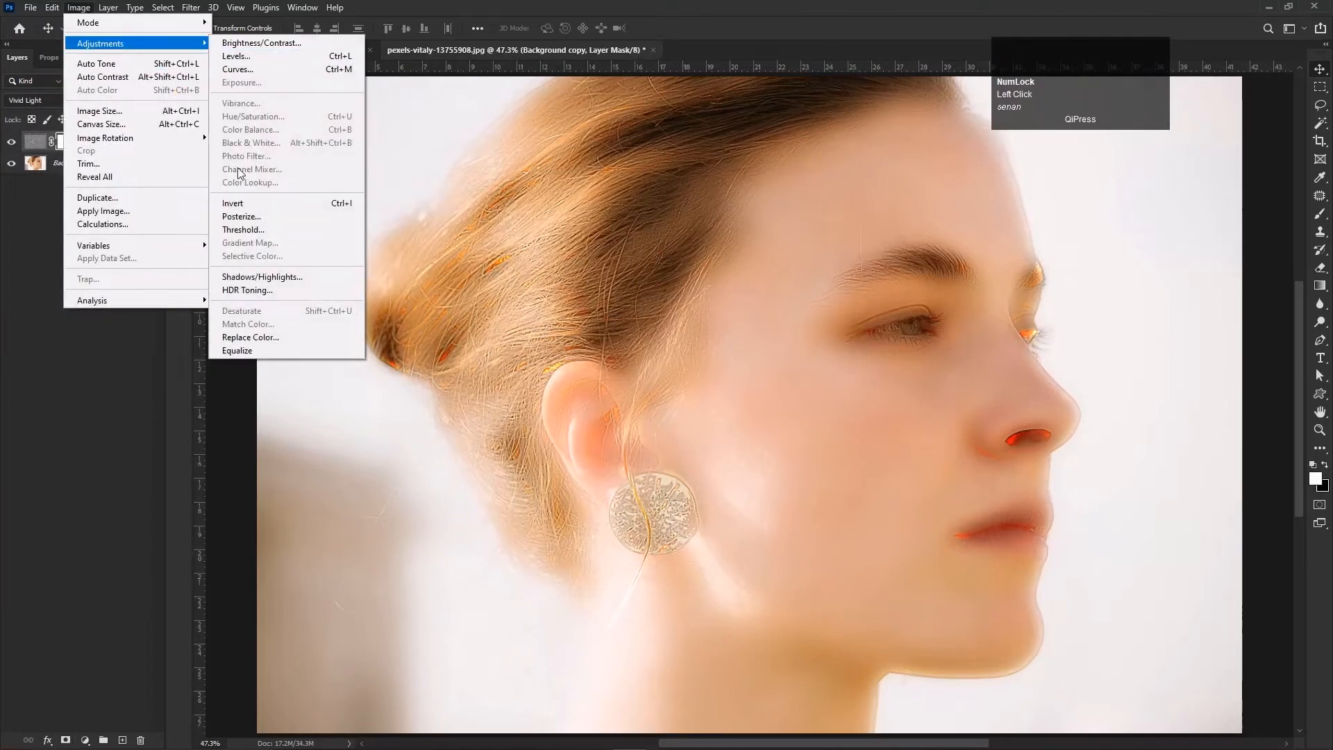
click(238, 202)
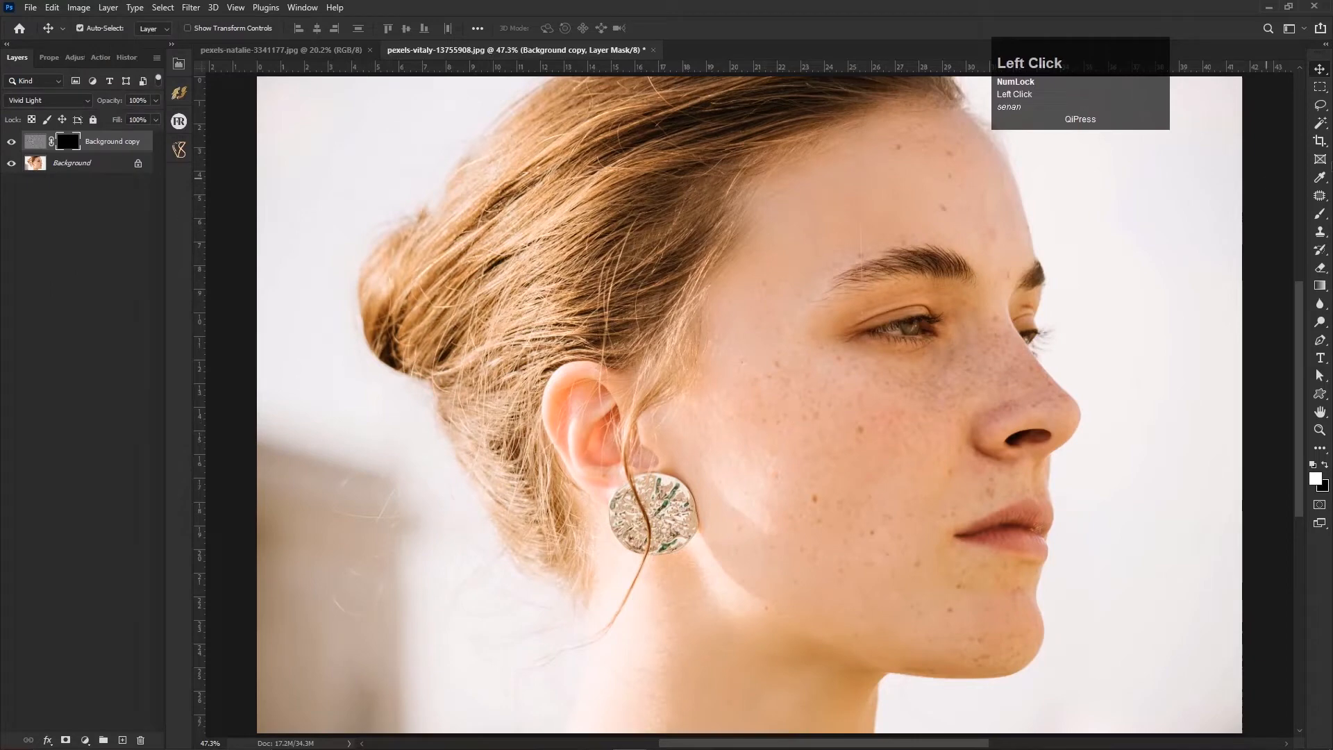
Step: Paint white with a soft Brush on the layer mask over the cheek to smooth its skin
click(1322, 215)
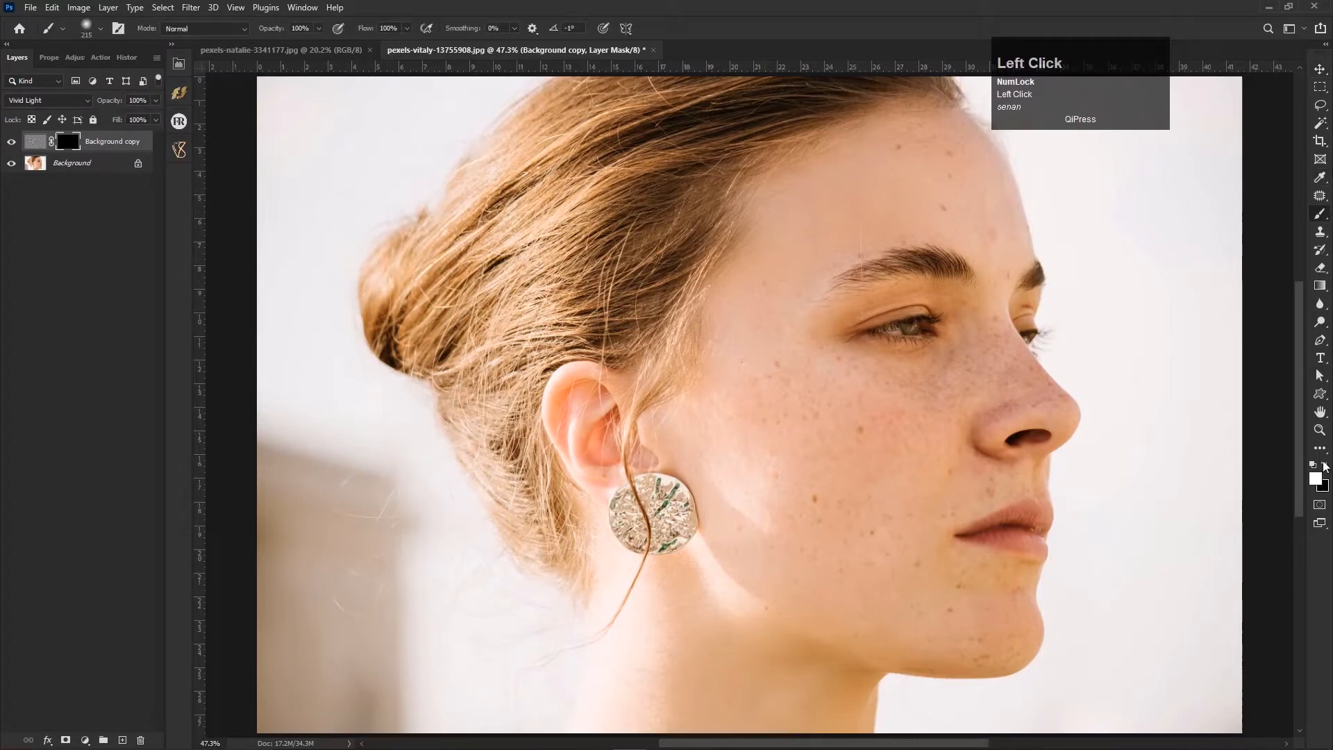
scroll(896, 459, up, 2)
click(750, 381)
alt+right_click(836, 379)
mouse_move(867, 354)
mouse_down()
mouse_move(931, 362)
mouse_move(1014, 336)
mouse_move(964, 407)
mouse_move(862, 421)
mouse_move(851, 471)
mouse_move(780, 492)
mouse_move(792, 523)
mouse_move(784, 506)
mouse_move(839, 540)
mouse_move(692, 417)
mouse_move(796, 335)
mouse_move(783, 432)
mouse_move(719, 441)
mouse_move(764, 486)
mouse_move(636, 498)
mouse_move(775, 546)
mouse_move(827, 483)
mouse_move(894, 483)
mouse_move(890, 522)
mouse_move(850, 574)
mouse_move(887, 555)
mouse_move(792, 561)
mouse_up()
scroll(799, 511, down, 1)
Step: Resize the brush to about 107 px and paint the mask white over the rest of the cheek, above the upper lip and along the nose
key(space)
alt+right_click(678, 410)
drag(703, 450, 645, 471)
drag(616, 396, 594, 398)
mouse_move(773, 359)
mouse_down()
mouse_move(825, 381)
mouse_move(764, 428)
mouse_move(846, 388)
mouse_up()
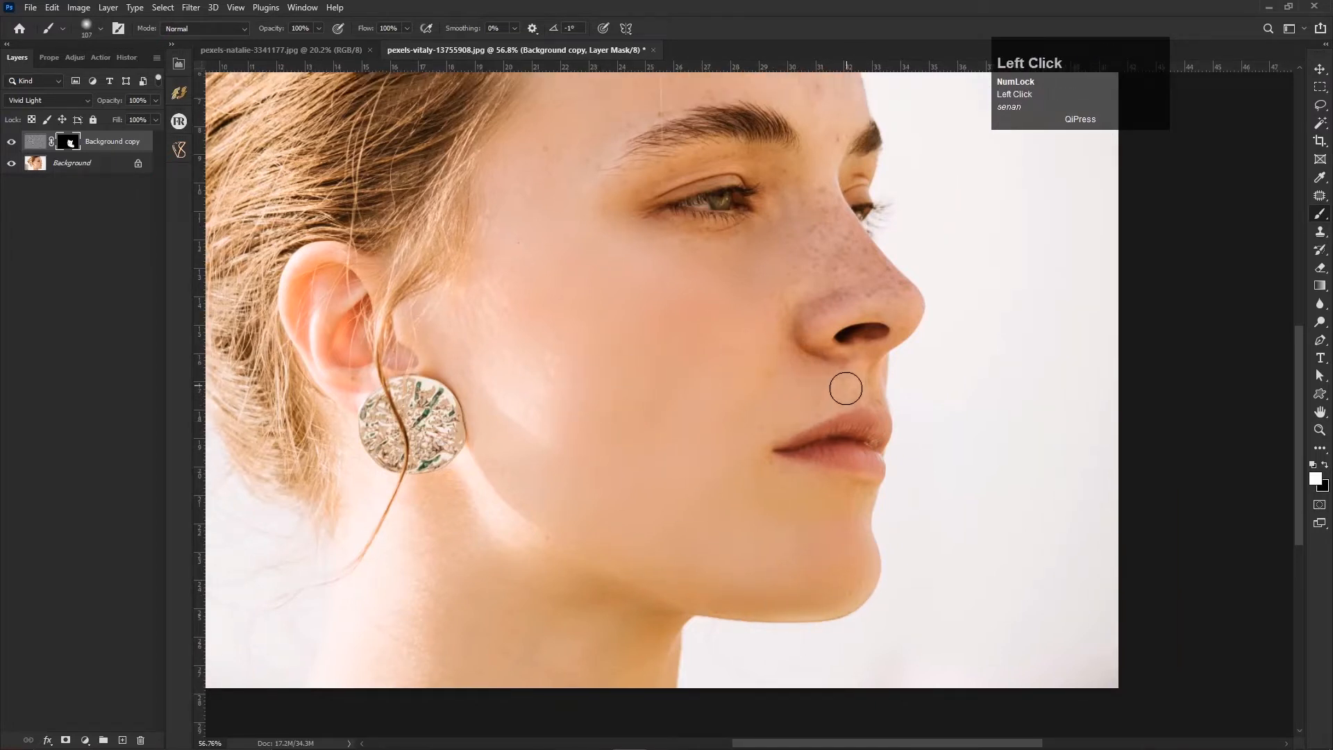
mouse_move(787, 333)
mouse_down()
mouse_move(854, 295)
mouse_move(872, 261)
mouse_move(824, 226)
mouse_up()
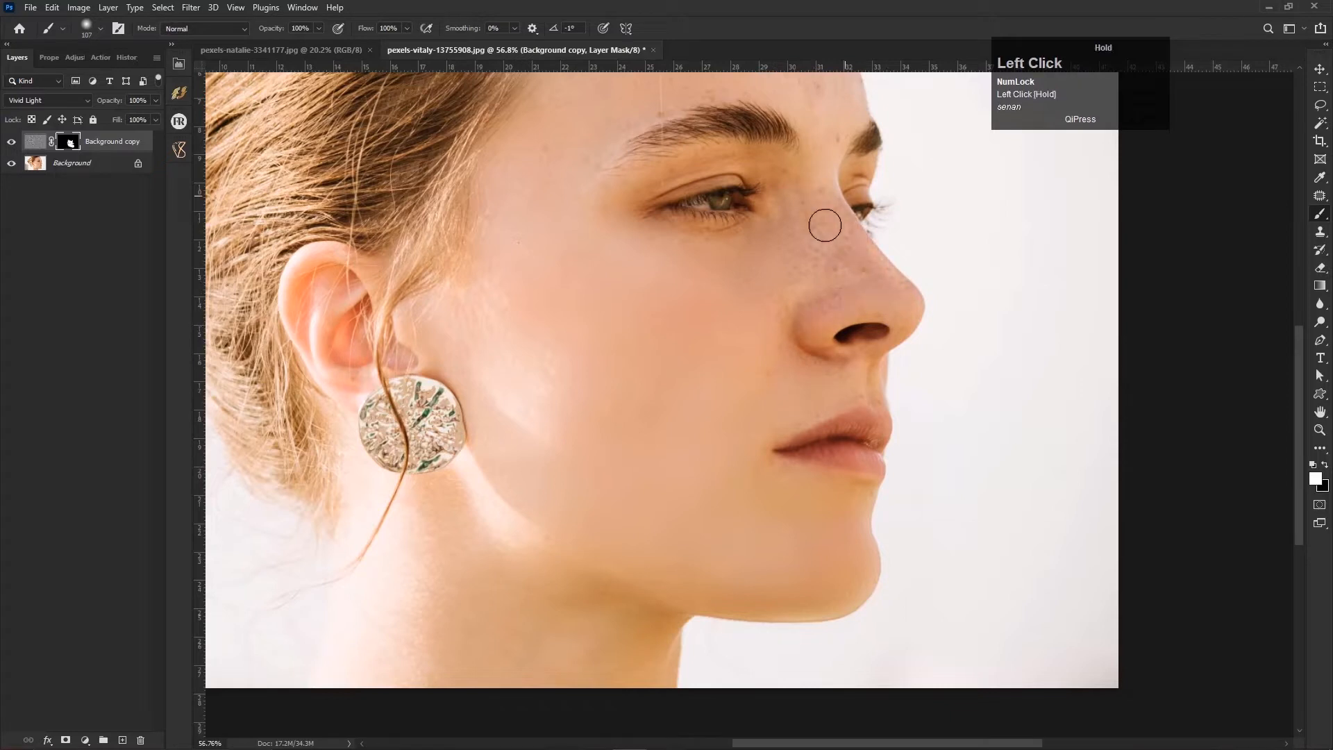
drag(841, 271, 783, 290)
Step: Paint the mask white over the forehead, and over the skin between eyebrow and eye with a smaller brush
key(space)
drag(801, 251, 806, 397)
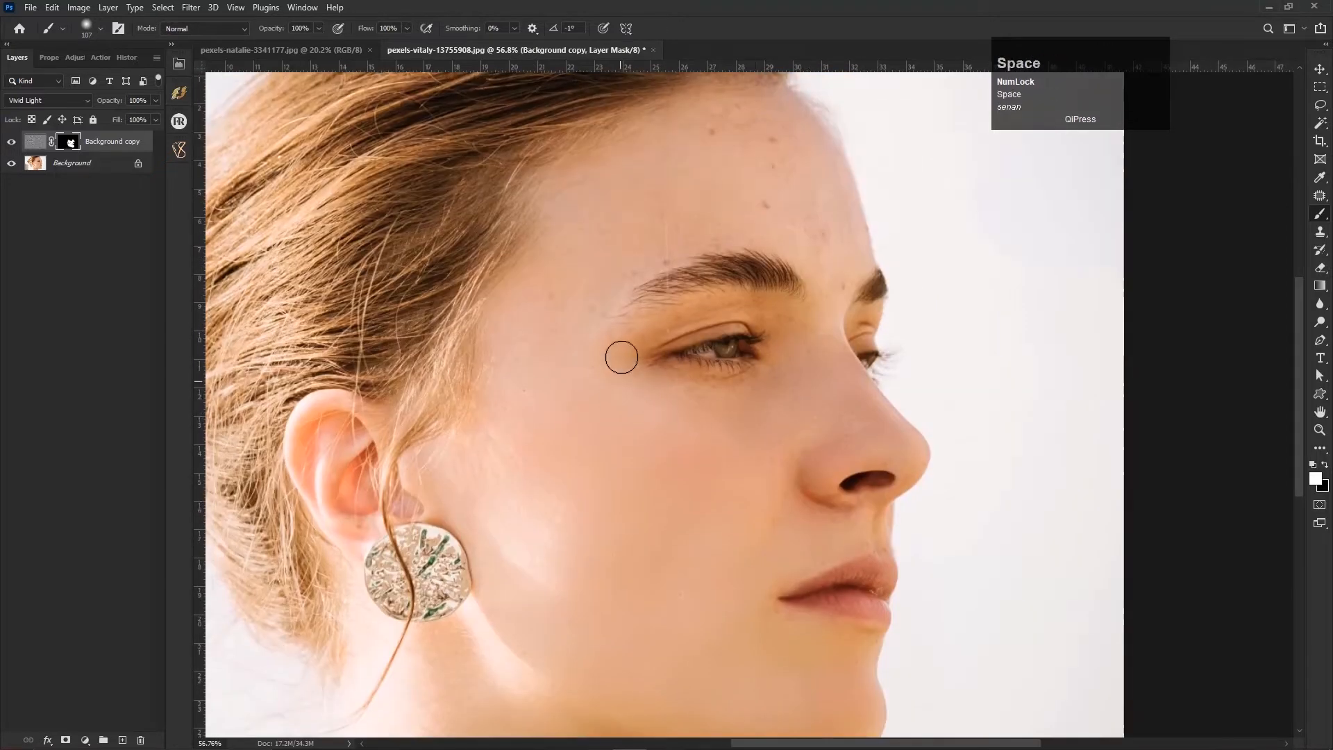
mouse_move(581, 306)
mouse_down()
mouse_move(503, 360)
mouse_move(587, 286)
mouse_move(581, 238)
mouse_move(639, 212)
mouse_move(702, 233)
mouse_move(694, 172)
mouse_move(758, 134)
mouse_move(782, 211)
mouse_move(839, 243)
mouse_move(761, 113)
mouse_move(830, 271)
mouse_move(789, 318)
mouse_up()
alt+right_click(581, 237)
alt+right_click(755, 310)
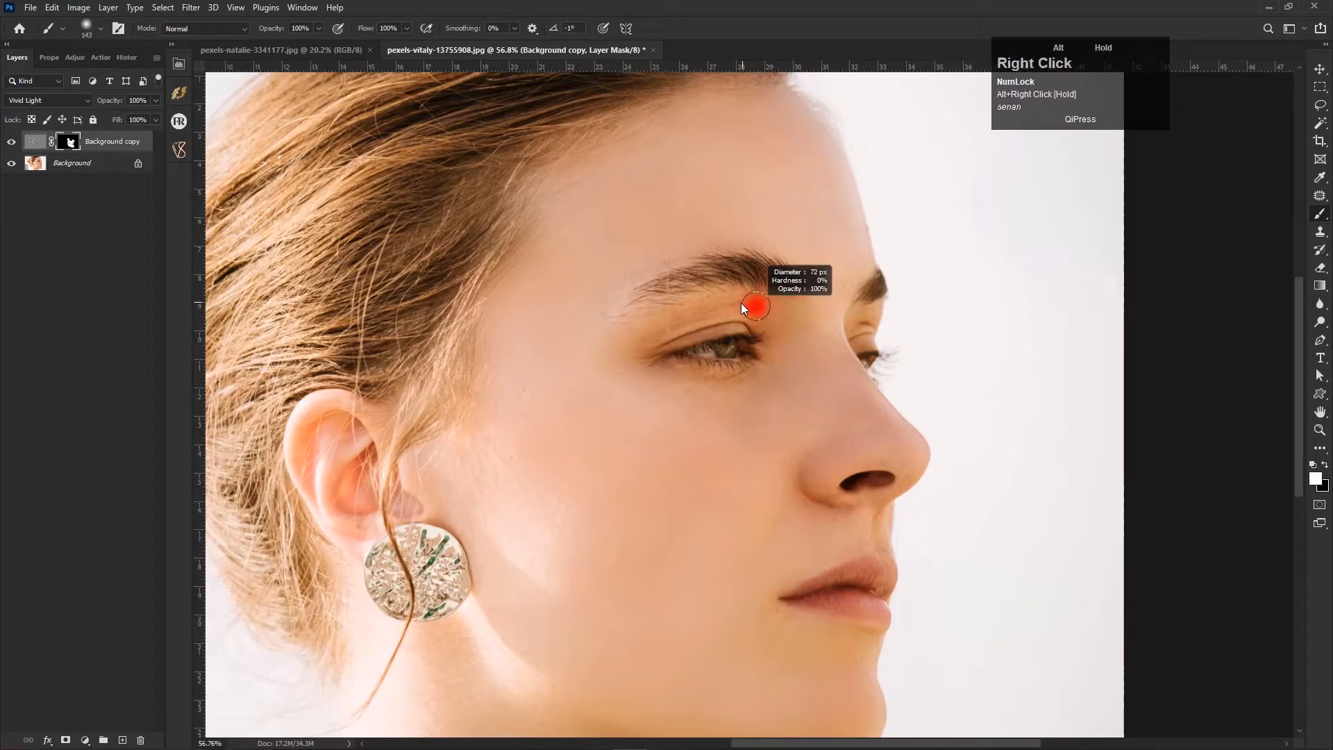
mouse_move(659, 323)
mouse_down()
mouse_move(697, 306)
mouse_move(763, 312)
mouse_up()
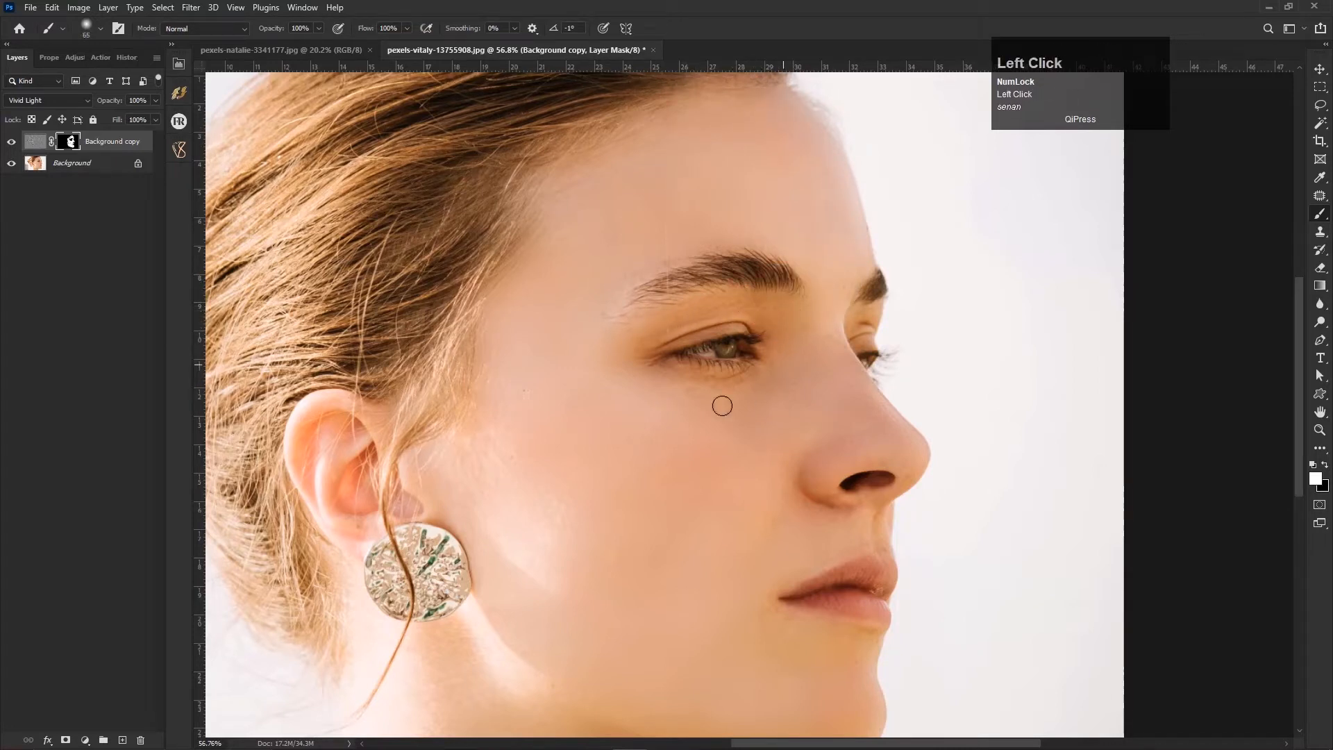
Step: Stamp all visible layers into a new merged layer and hide the Background copy layer to compare before and after
scroll(822, 538, down, 1)
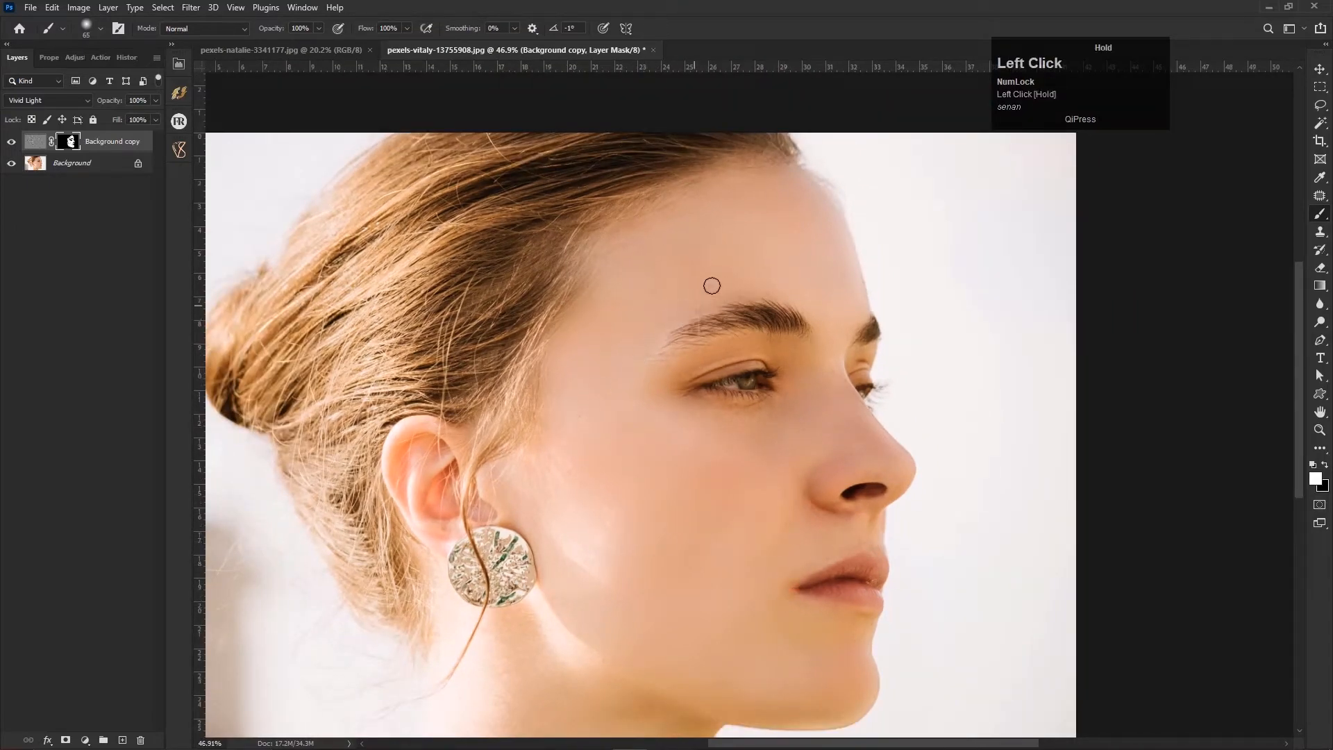
scroll(639, 485, down, 2)
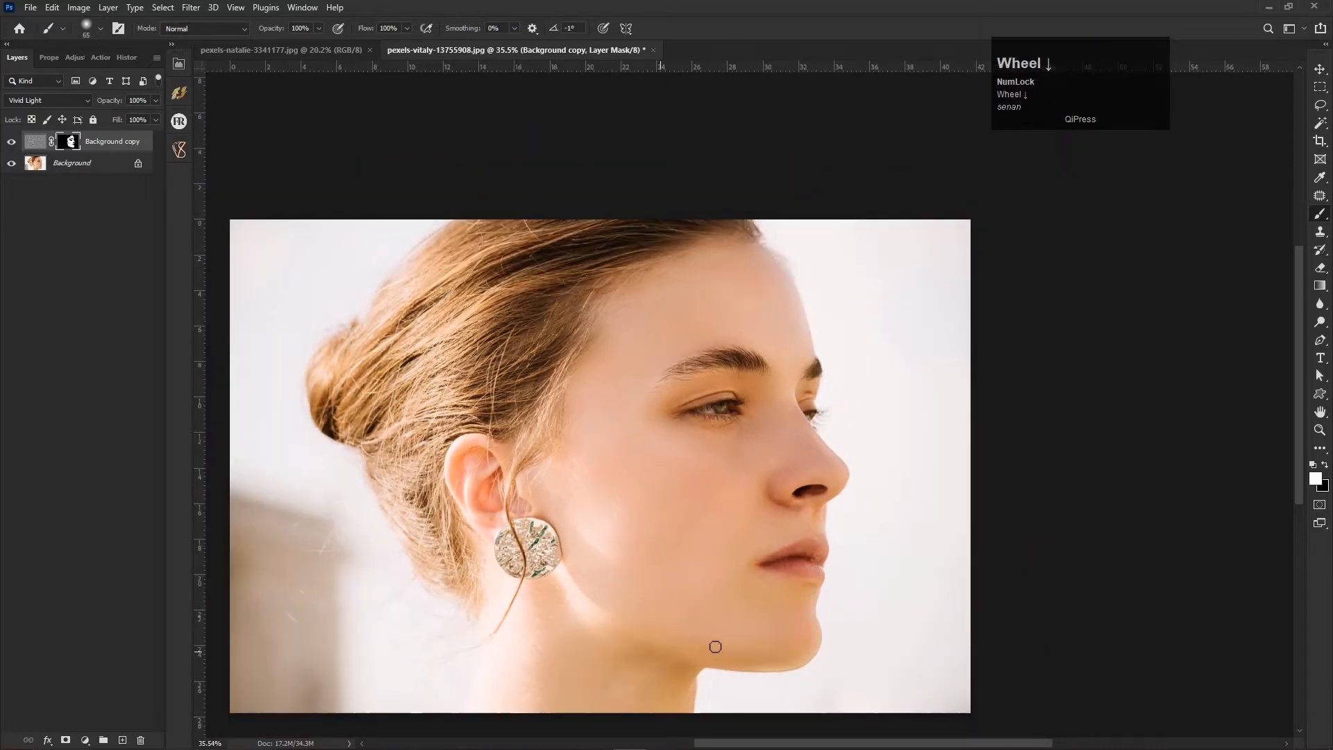
drag(719, 650, 660, 511)
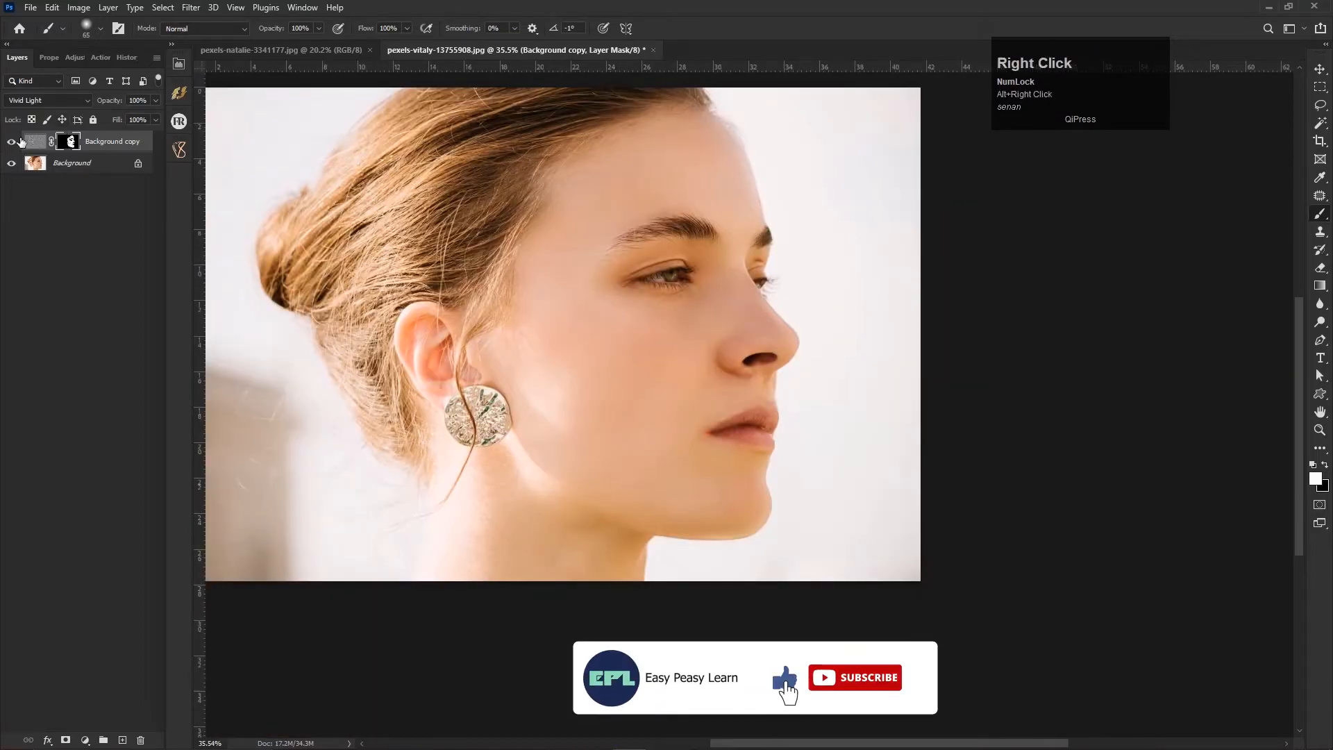
click(11, 145)
key(ctrl+shift+alt+e)
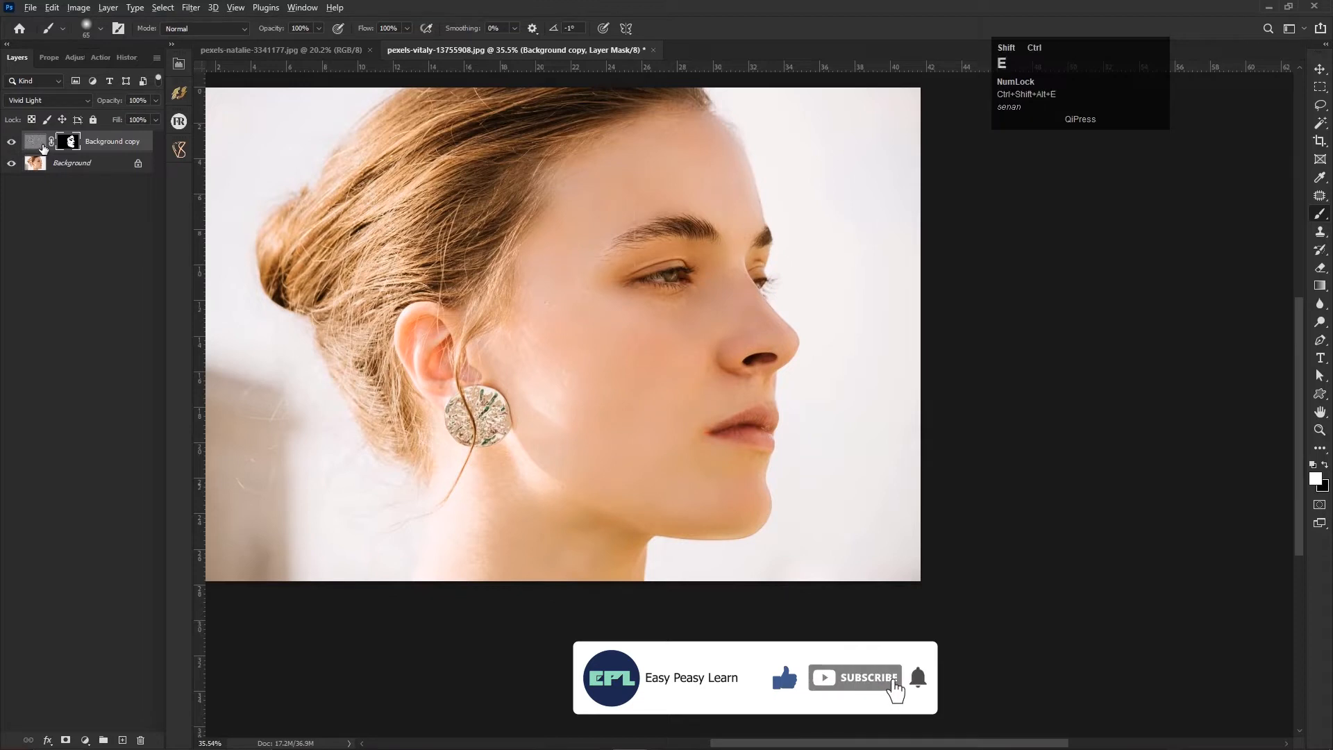
drag(9, 164, 13, 146)
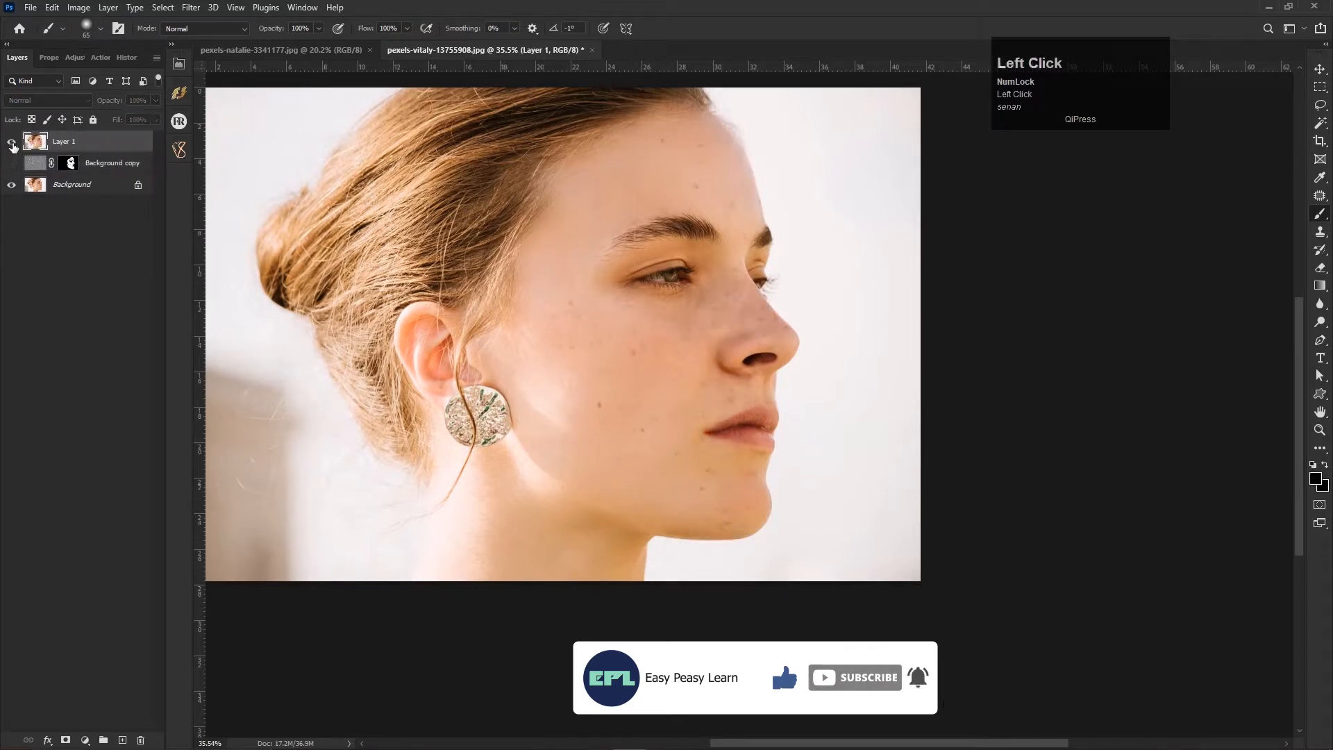
Step: Switch to the front-facing portrait of the girl with the flower and duplicate its Background layer
key(ctrl+Tab)
scroll(726, 293, up, 1)
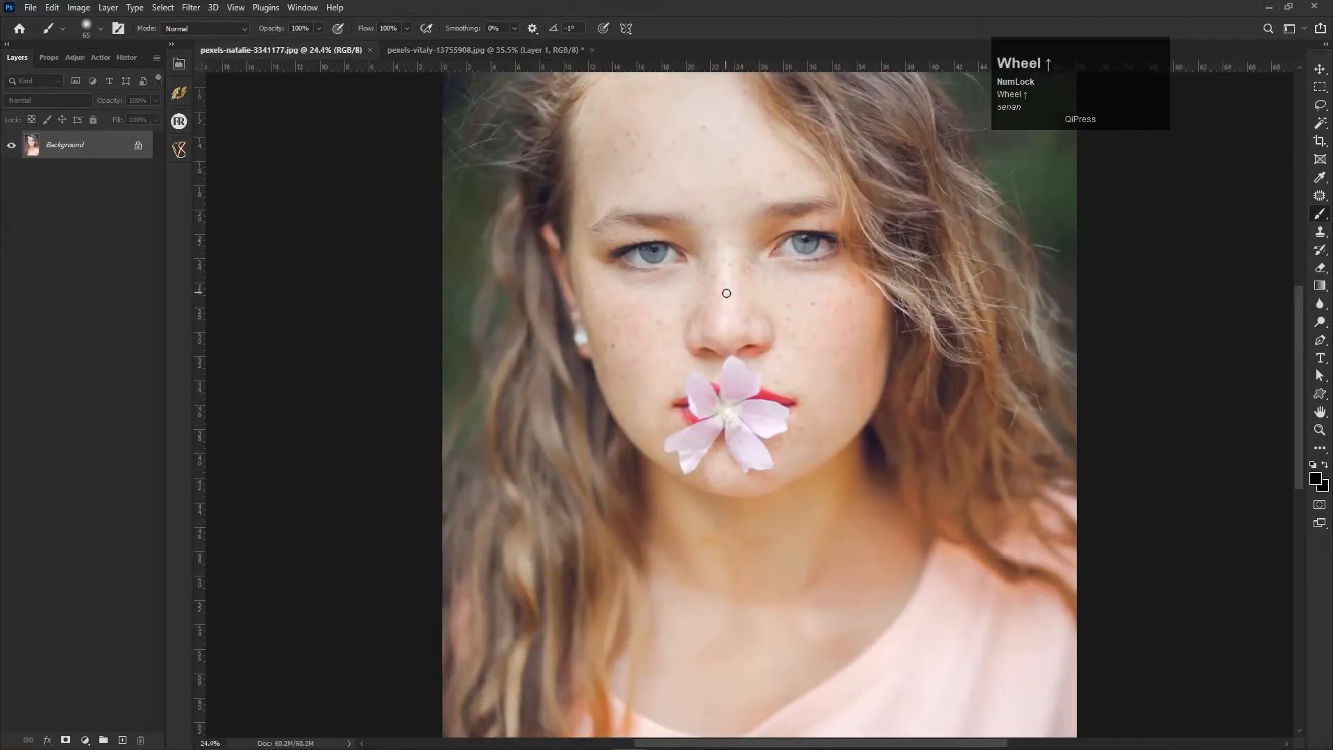
right_click(57, 147)
click(87, 169)
click(778, 215)
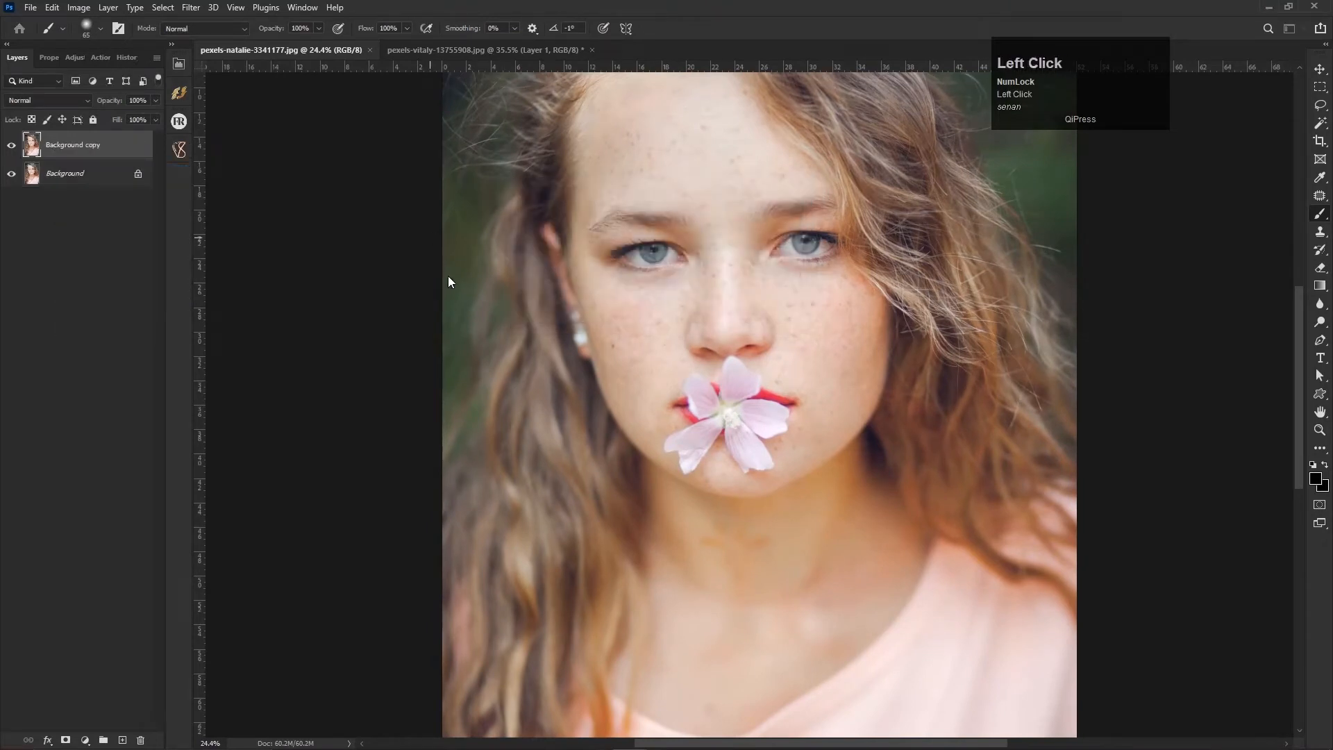
right_click(68, 149)
click(114, 164)
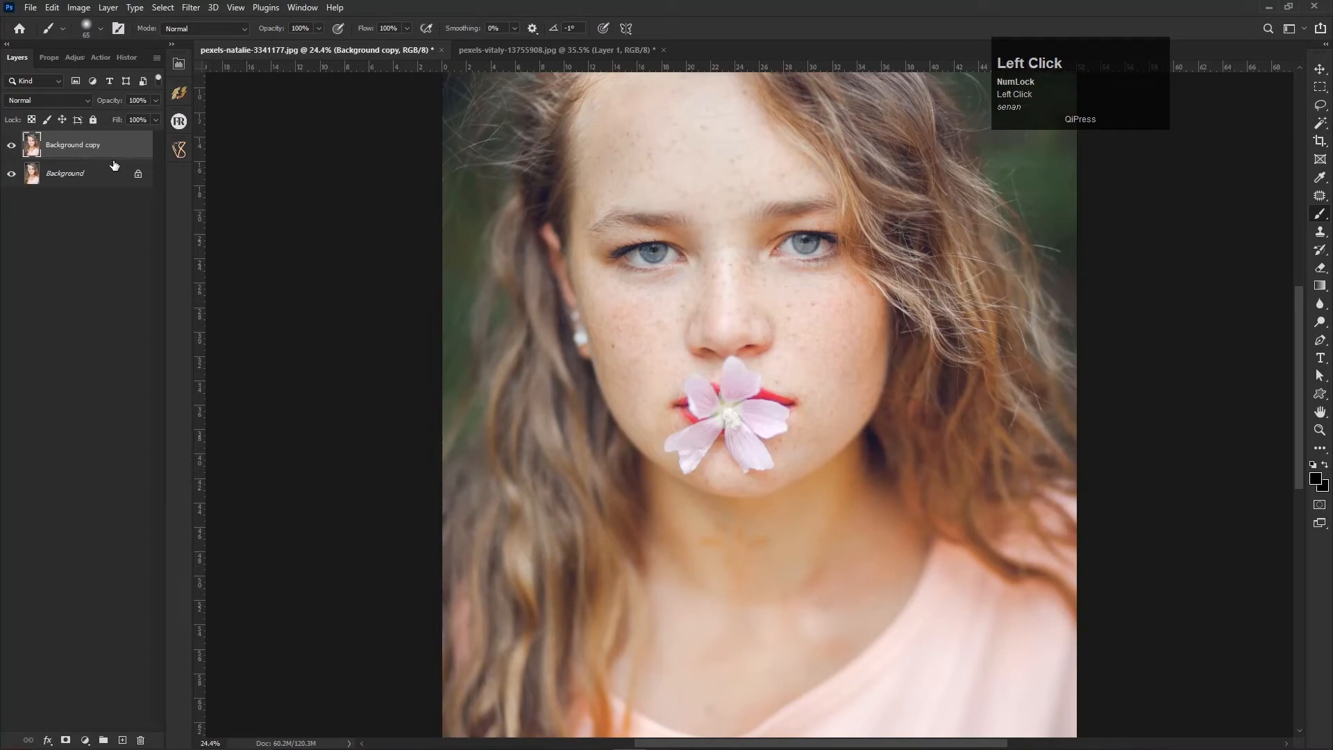
Step: Invert the colours of the Background copy layer and set its blend mode to Vivid Light
click(72, 8)
mouse_move(97, 43)
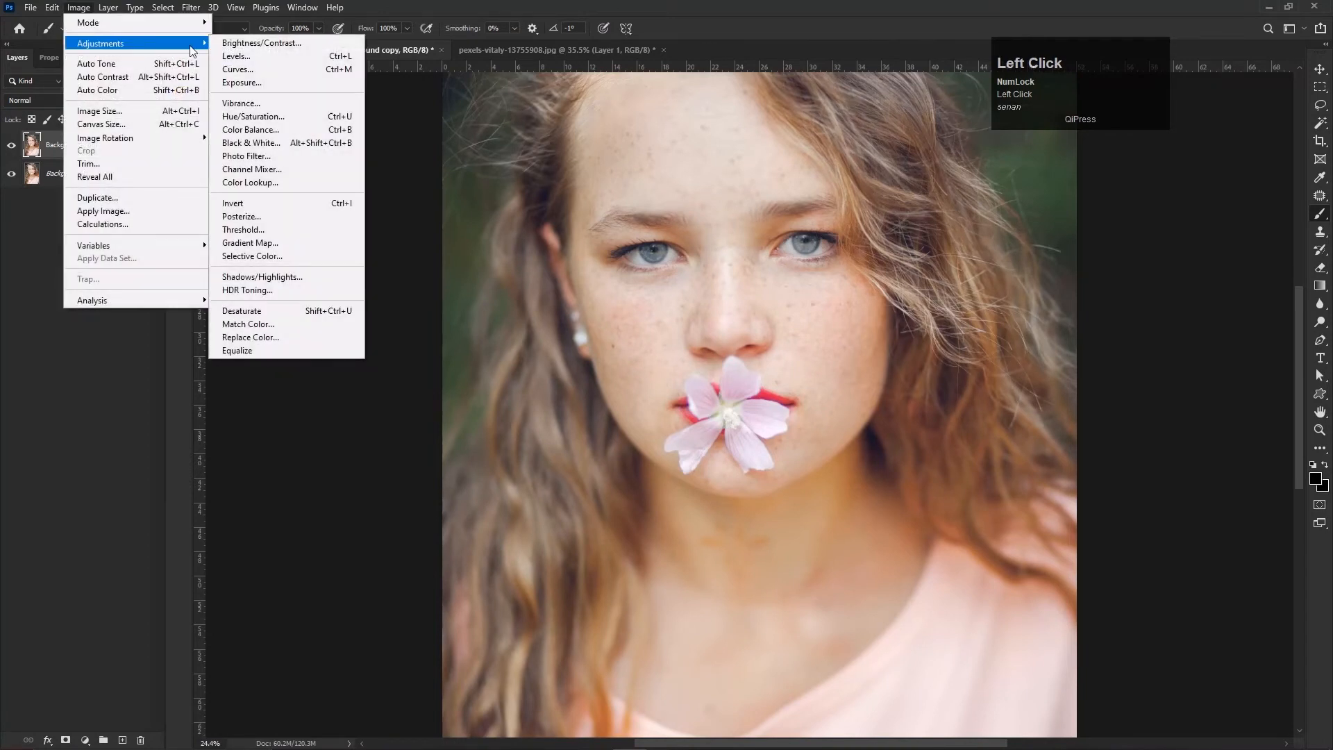
click(257, 206)
click(64, 102)
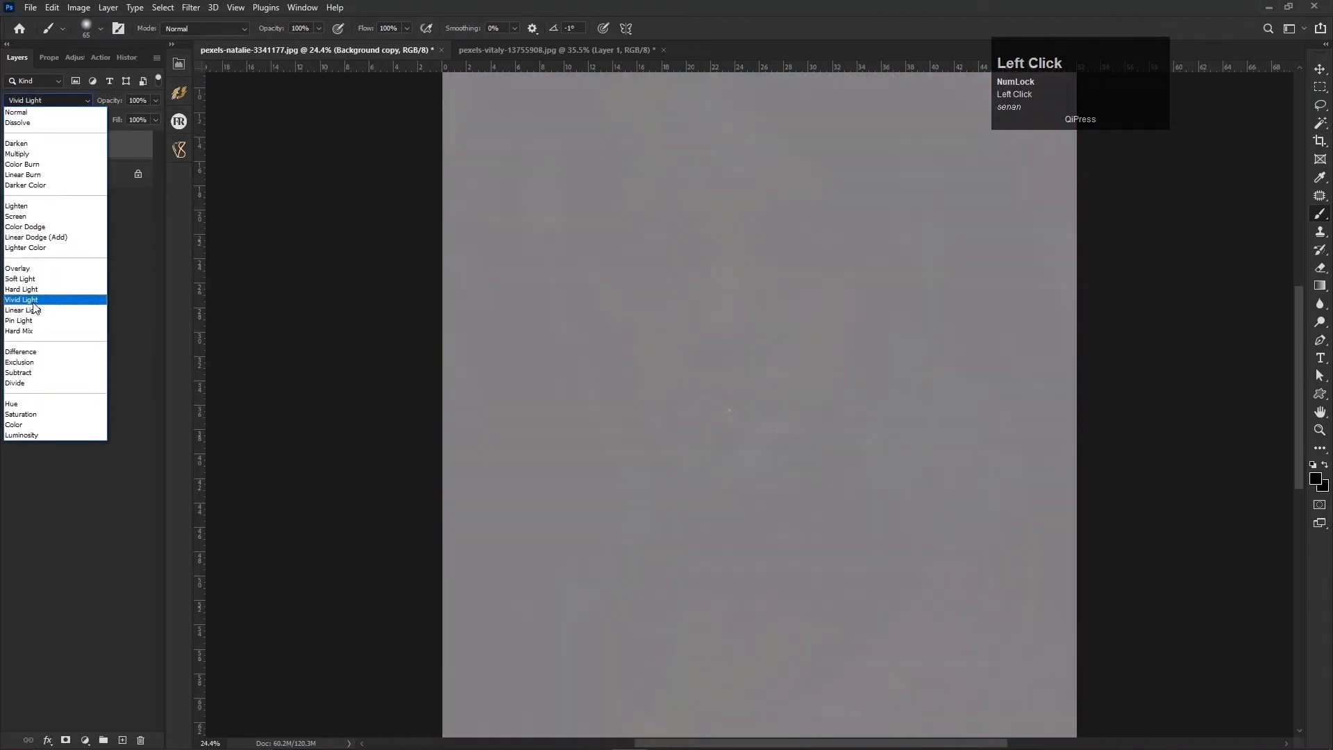
click(62, 298)
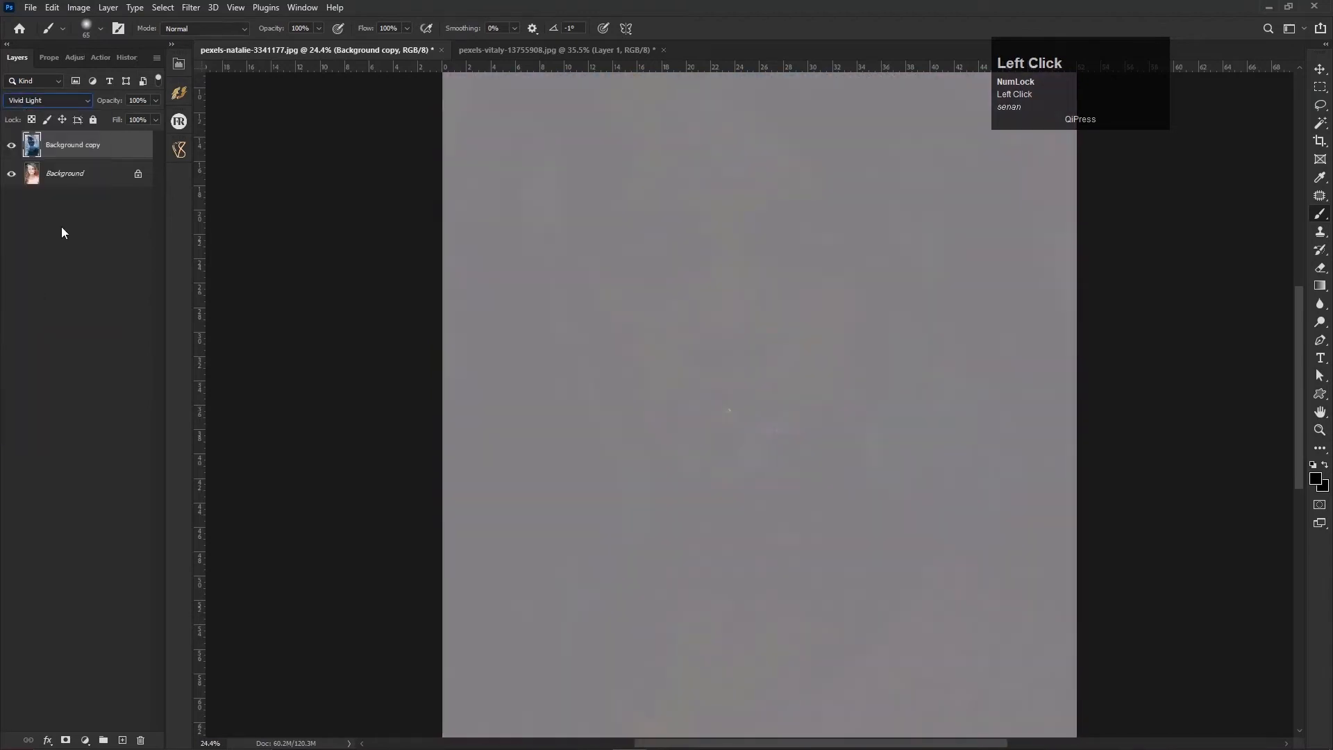
Step: Apply a High Pass filter with a 20-pixel radius to the Background copy layer
click(193, 8)
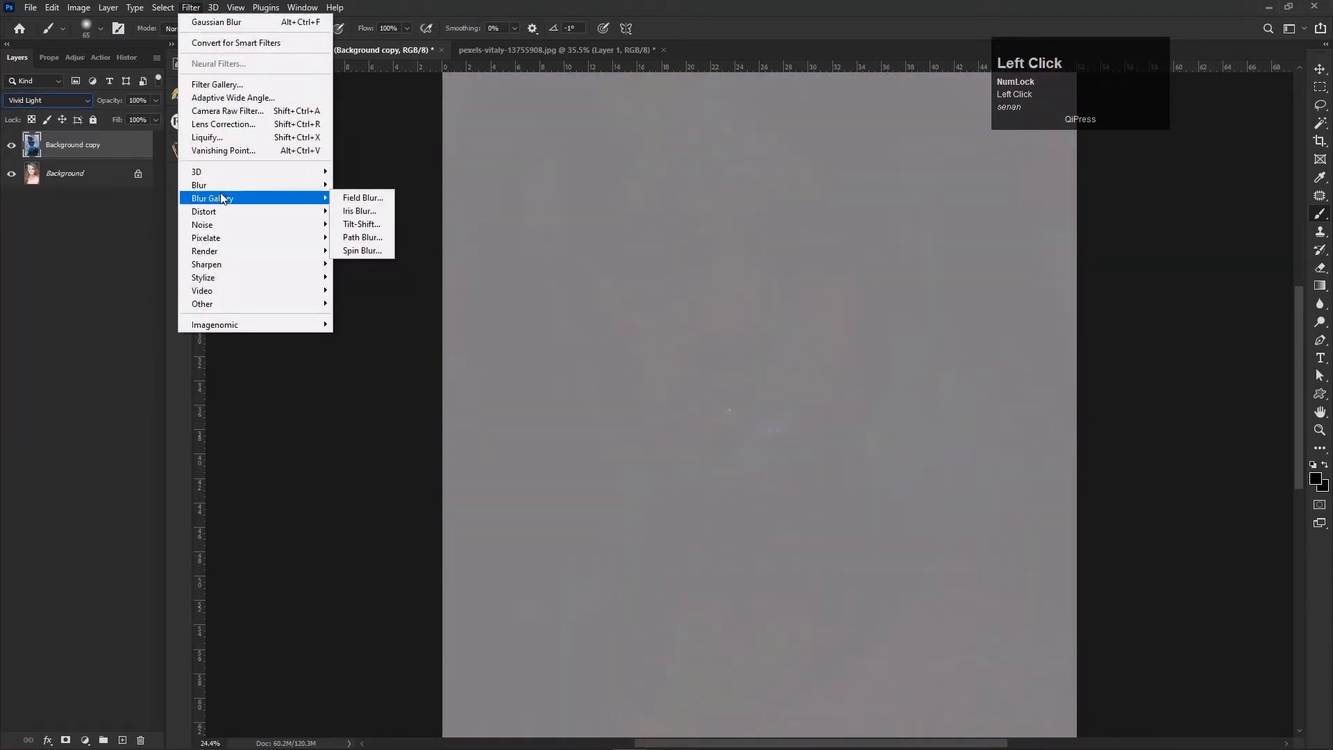
mouse_move(229, 303)
click(361, 307)
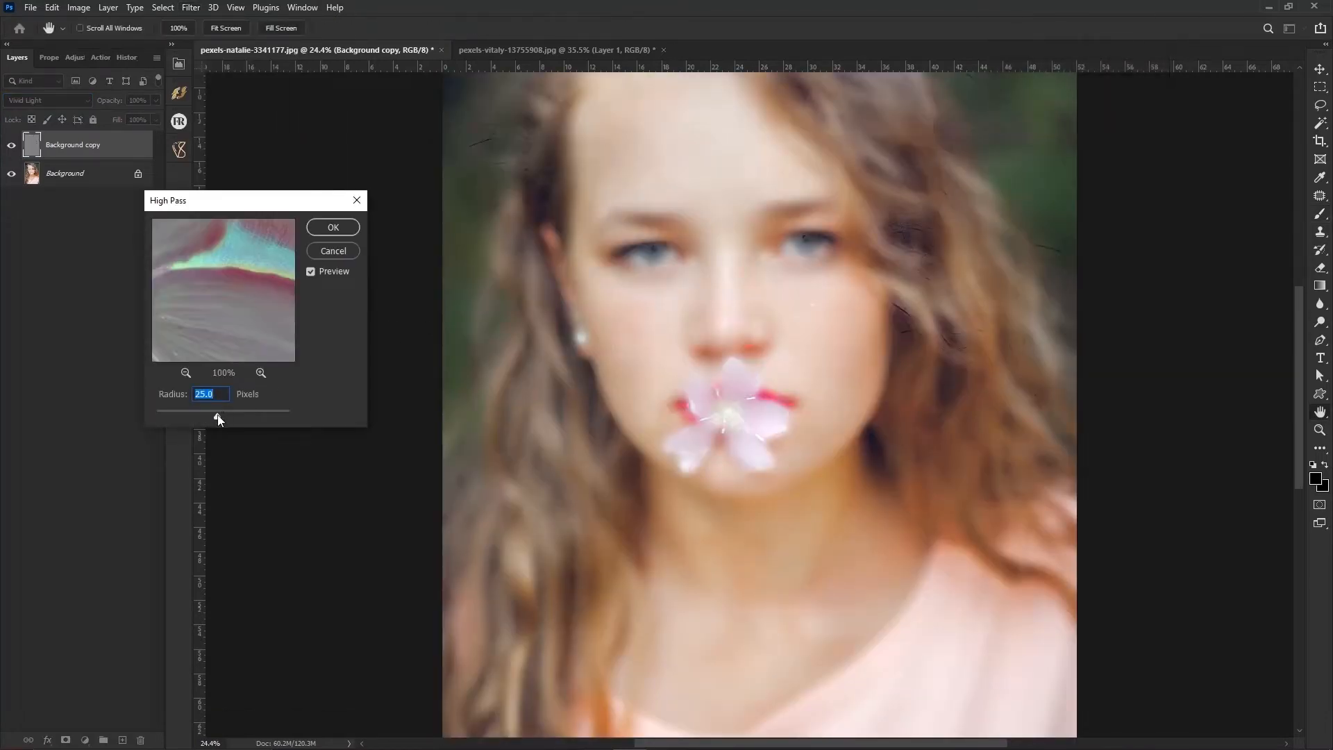
text(30)
drag(219, 418, 218, 419)
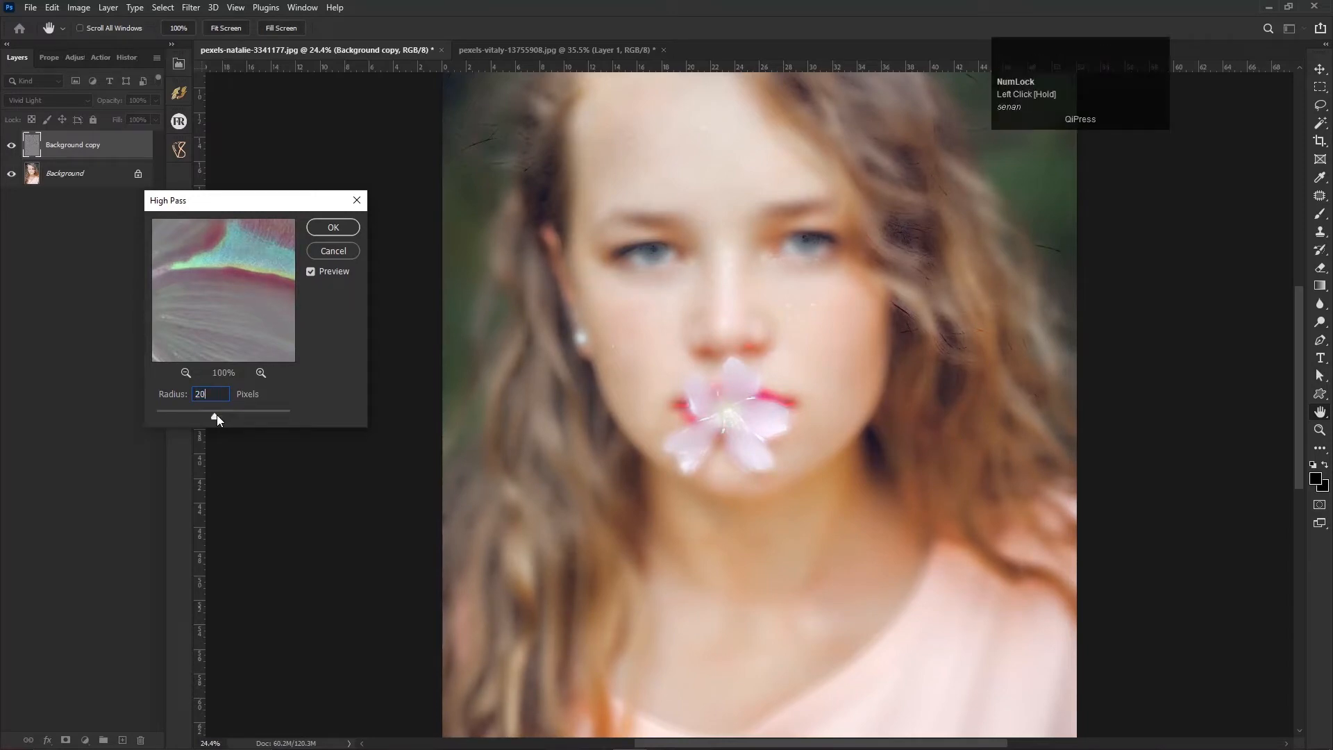
key(Return)
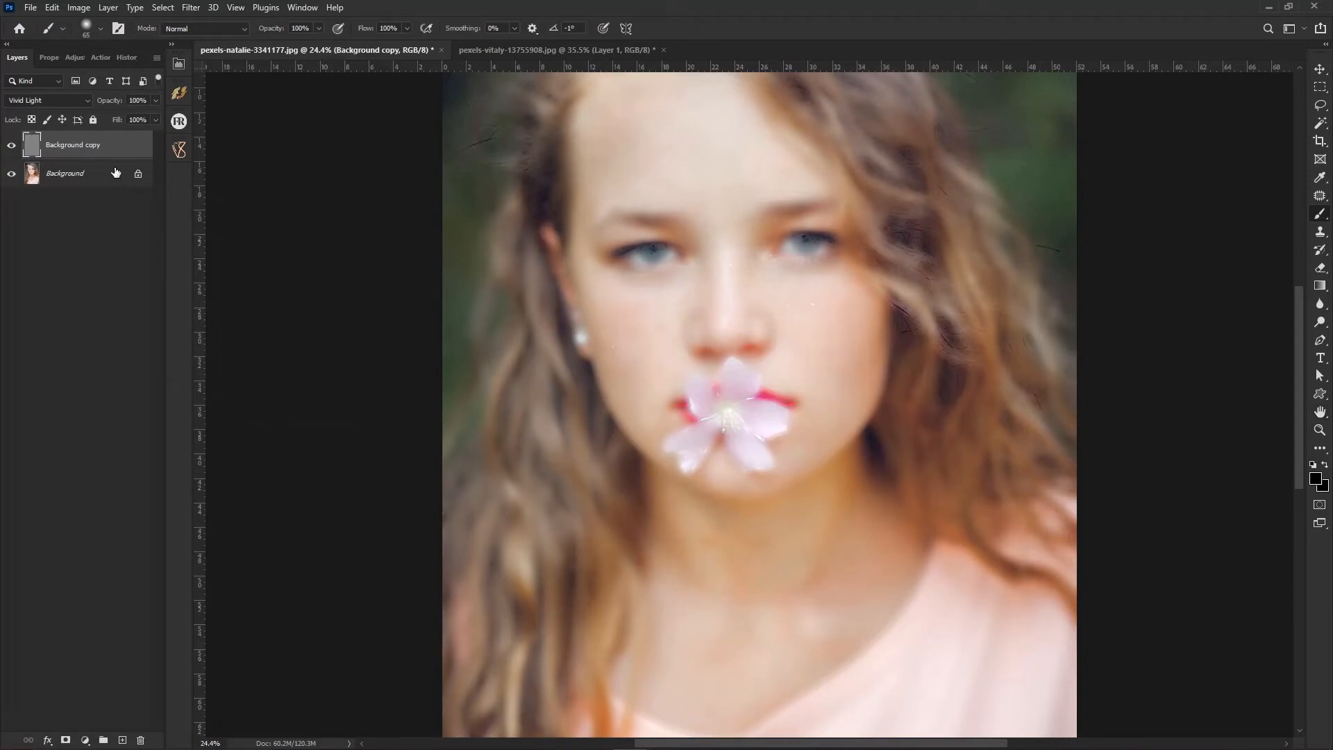
Step: Apply a Gaussian Blur to the Background copy layer, adjusting the radius against the preview
click(189, 7)
mouse_move(248, 199)
click(364, 238)
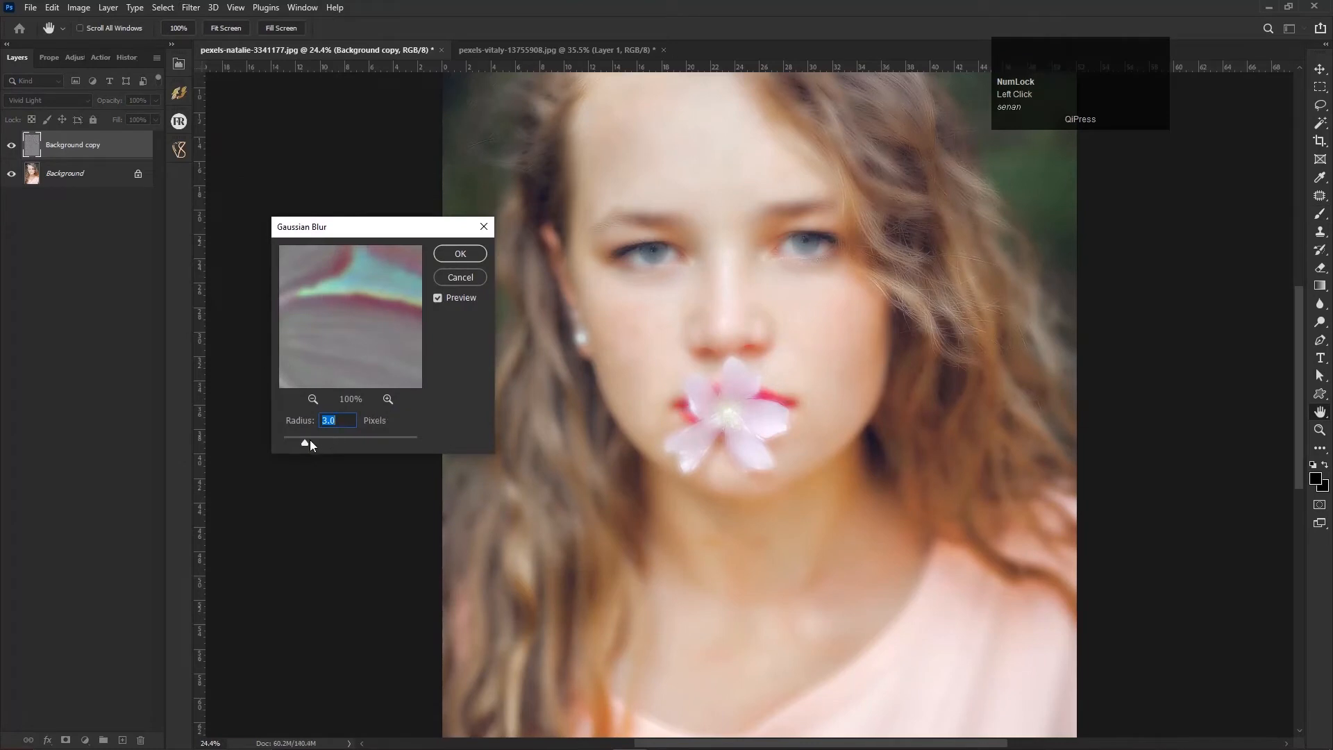
drag(306, 440, 322, 439)
key(Return)
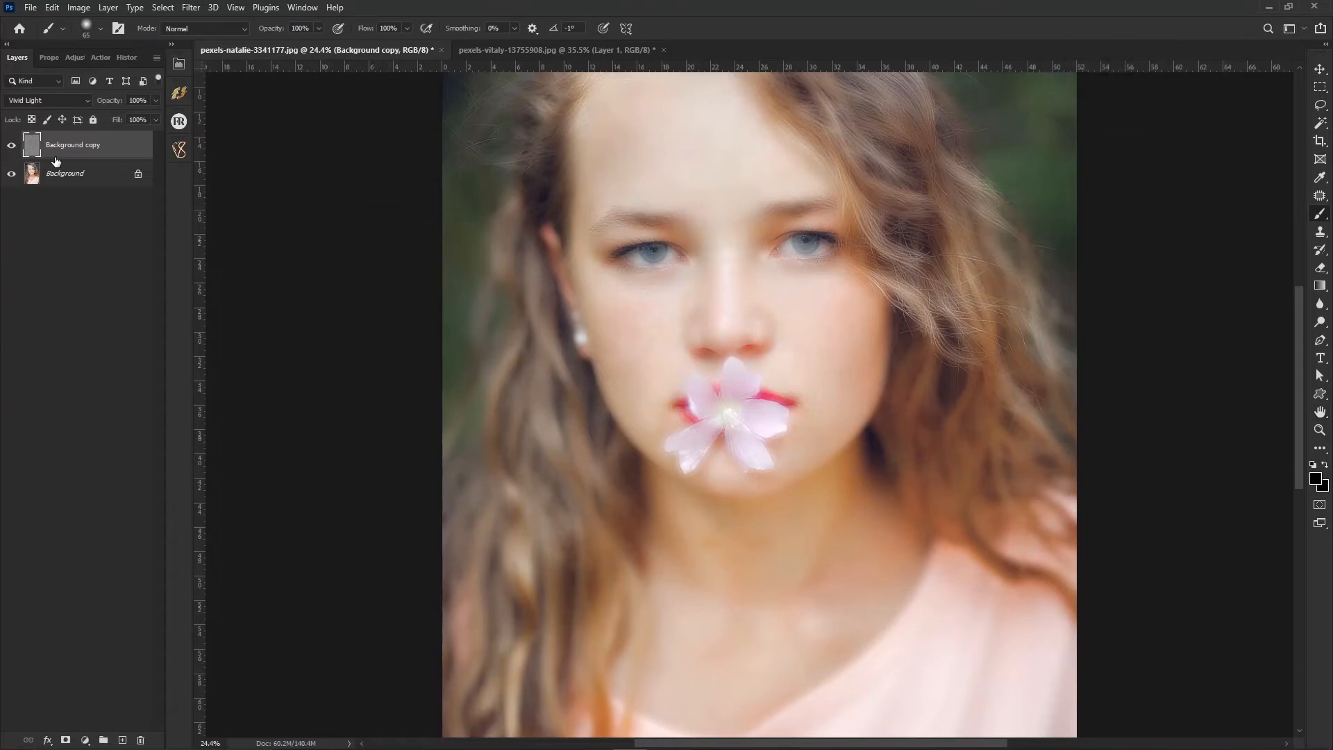
Step: Add a layer mask to the Background copy layer and invert it to black
click(66, 740)
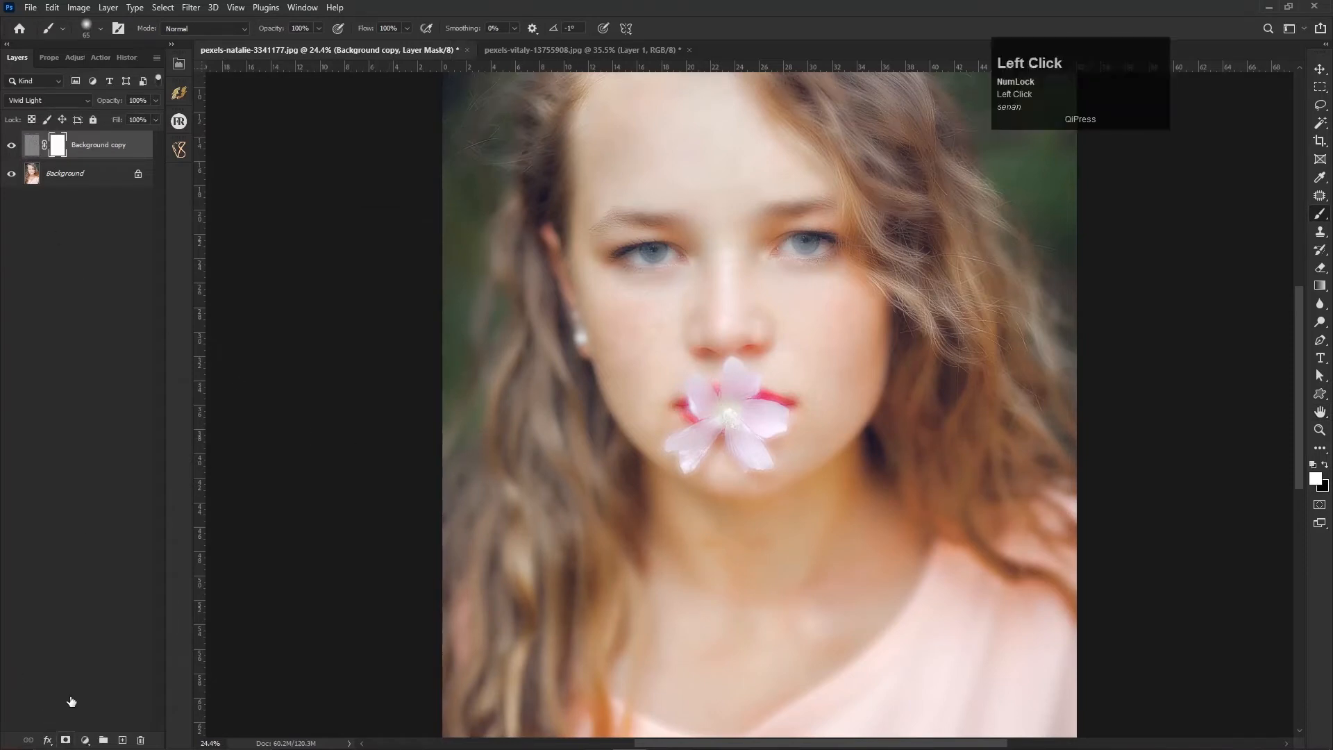
click(53, 9)
mouse_move(78, 7)
mouse_move(134, 44)
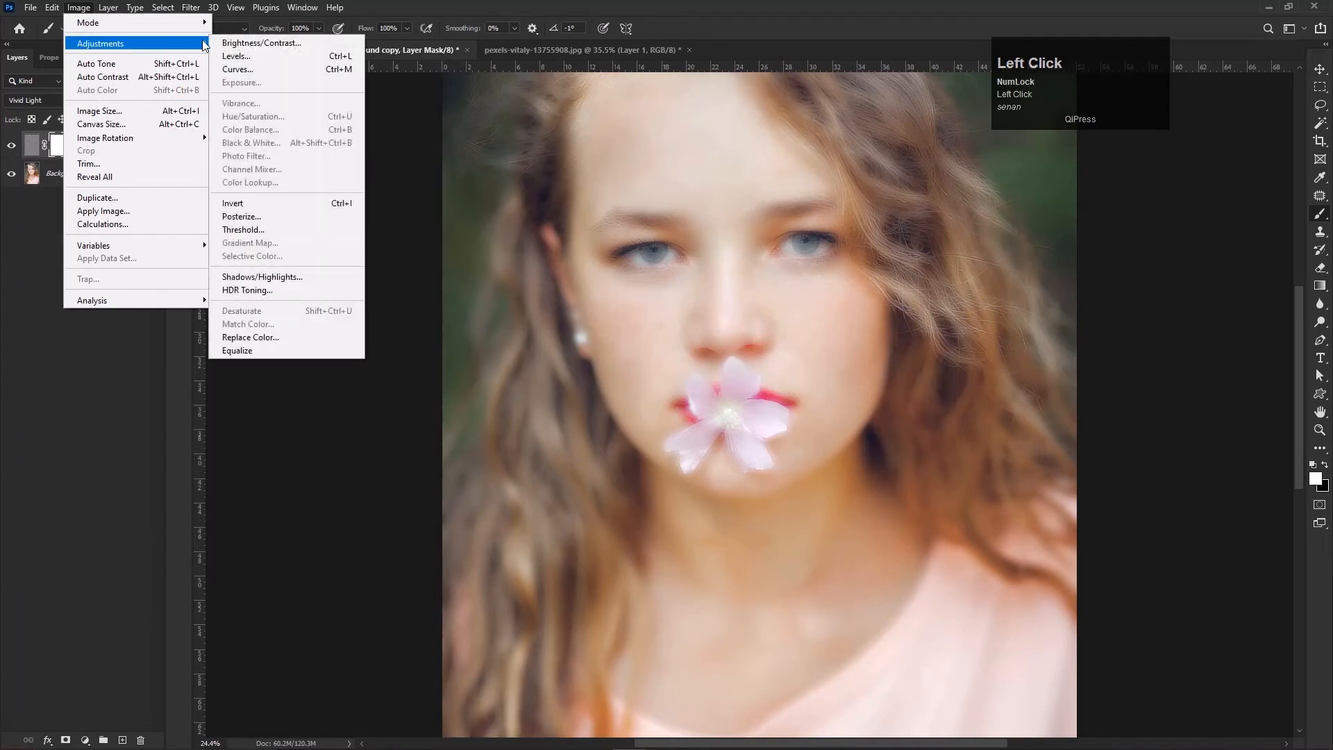
click(235, 202)
Step: Paint white with a resized soft Brush on the mask over the cheek beside the earring
scroll(740, 306, up, 2)
click(1318, 217)
alt+right_click(636, 340)
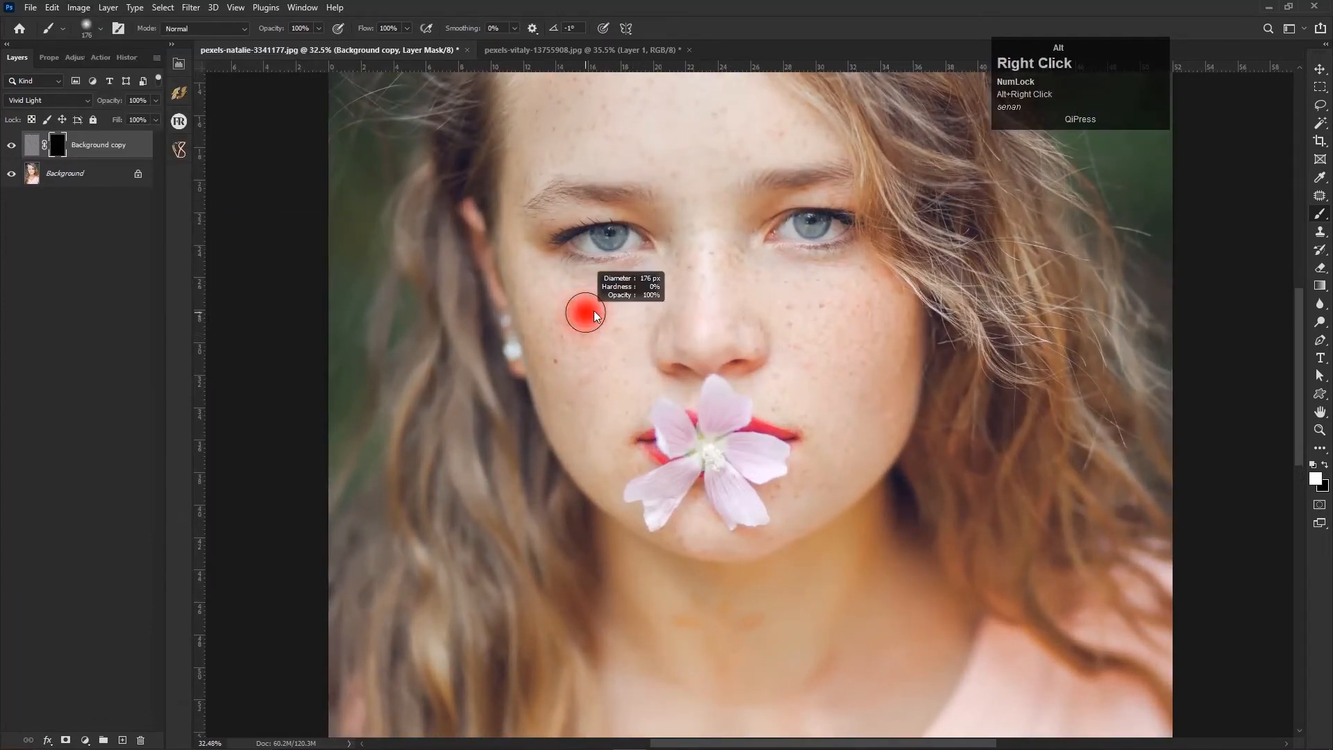
click(552, 323)
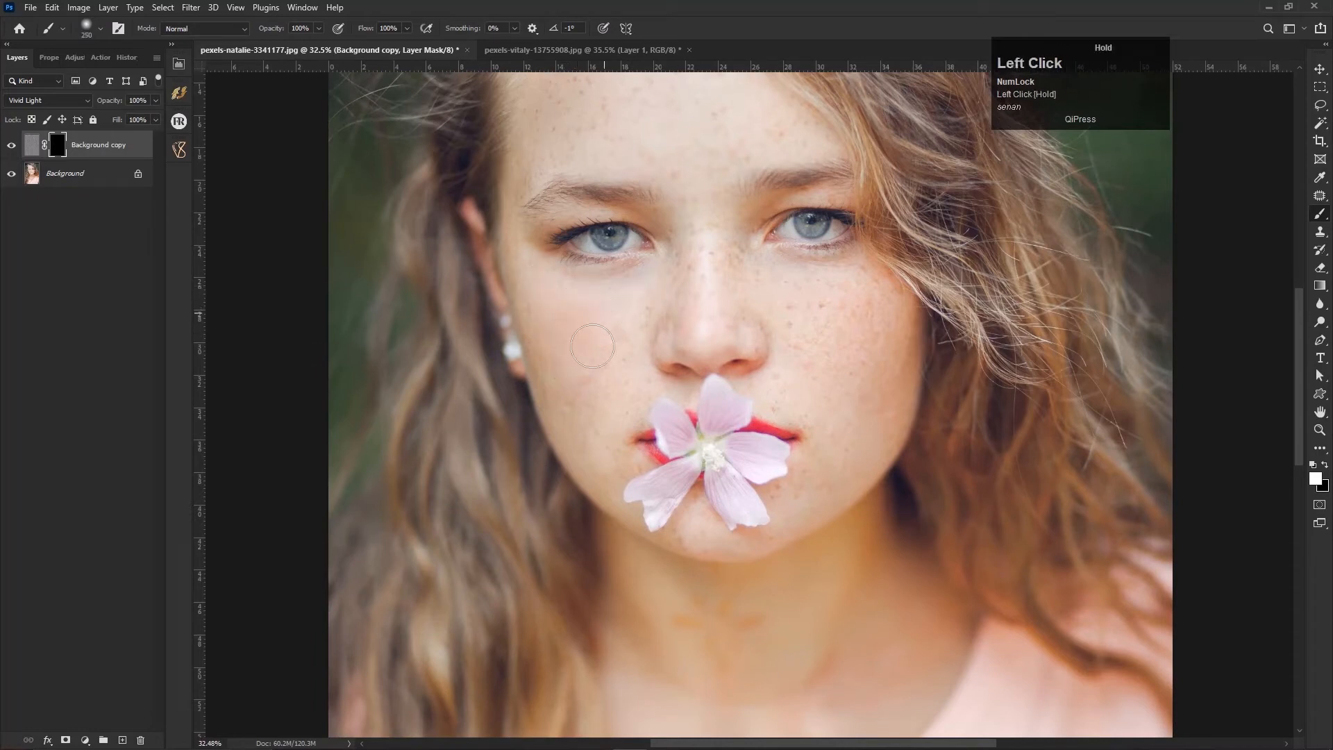
drag(611, 432, 613, 343)
alt+right_click(559, 312)
click(531, 308)
Step: Resize the brush and paint the mask white over the bridge of the nose and the cheek opposite the earring
scroll(634, 300, down, 1)
alt+right_click(634, 300)
click(681, 242)
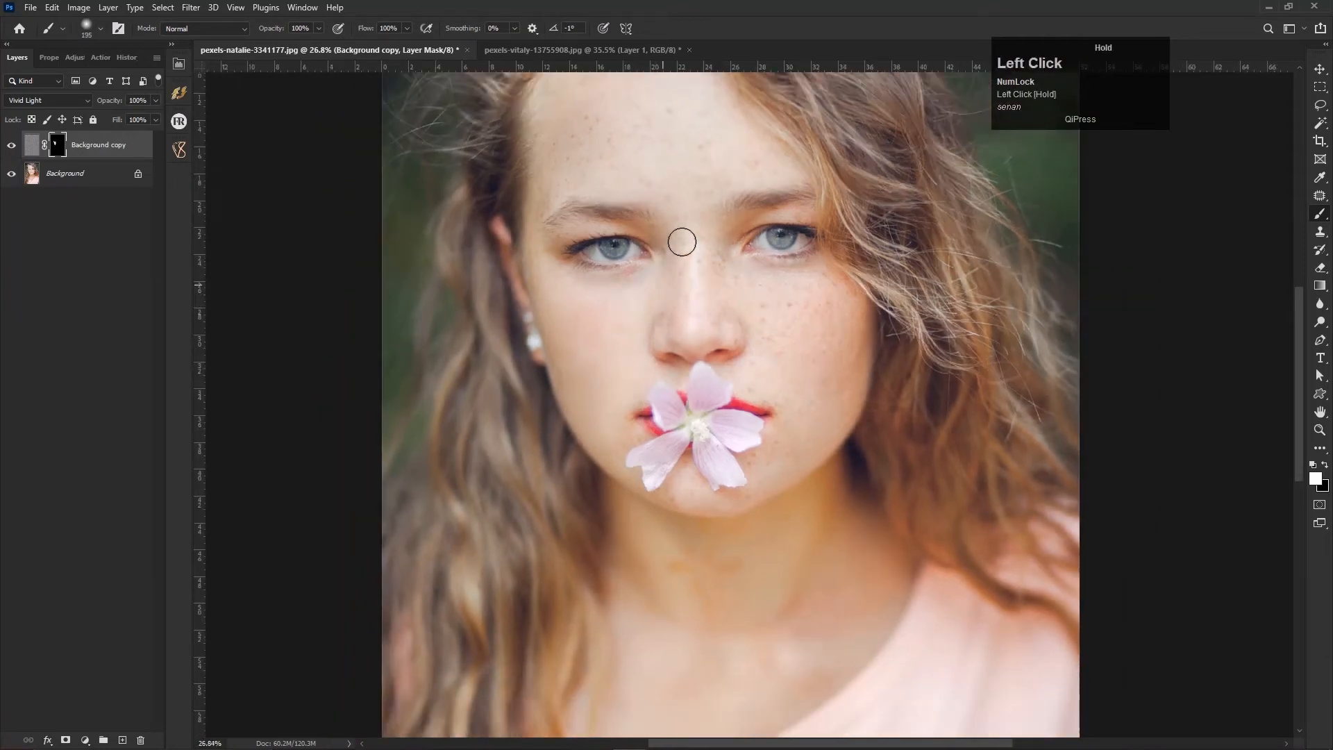
drag(753, 306, 762, 291)
alt+right_click(756, 377)
drag(767, 387, 795, 375)
drag(834, 397, 751, 423)
Step: Paint the mask white over the chin, jaw and tip of the nose with a smaller brush
alt+right_click(681, 472)
drag(674, 497, 675, 494)
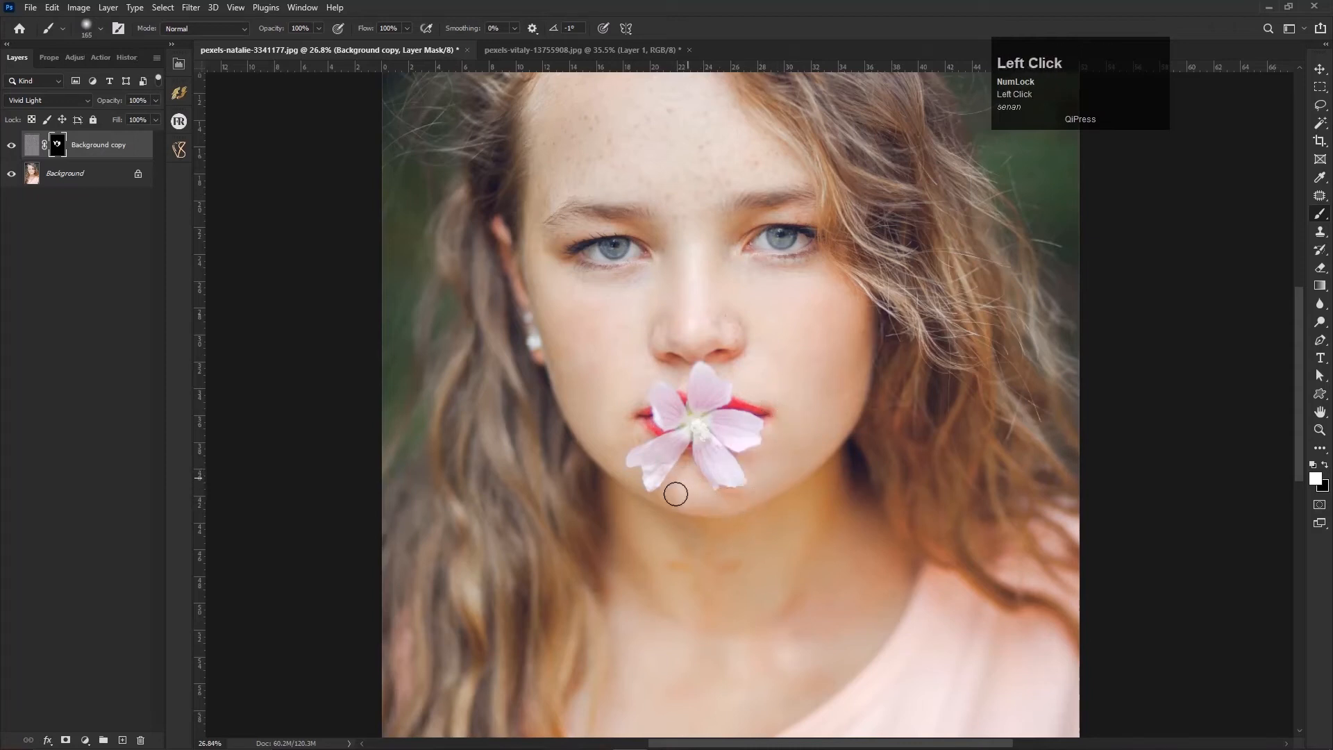
mouse_move(604, 461)
mouse_down()
mouse_move(633, 436)
mouse_move(624, 392)
mouse_move(646, 379)
mouse_move(661, 322)
mouse_move(696, 346)
mouse_up()
click(694, 347)
Step: Paint the mask white over the forehead, temple and skin around the eyes, resizing the brush as needed
key(space)
mouse_move(706, 227)
mouse_down()
mouse_move(686, 311)
mouse_move(610, 196)
mouse_move(678, 262)
mouse_move(722, 262)
mouse_move(635, 174)
mouse_move(706, 196)
mouse_move(756, 243)
mouse_up()
alt+right_click(681, 309)
drag(649, 214, 593, 254)
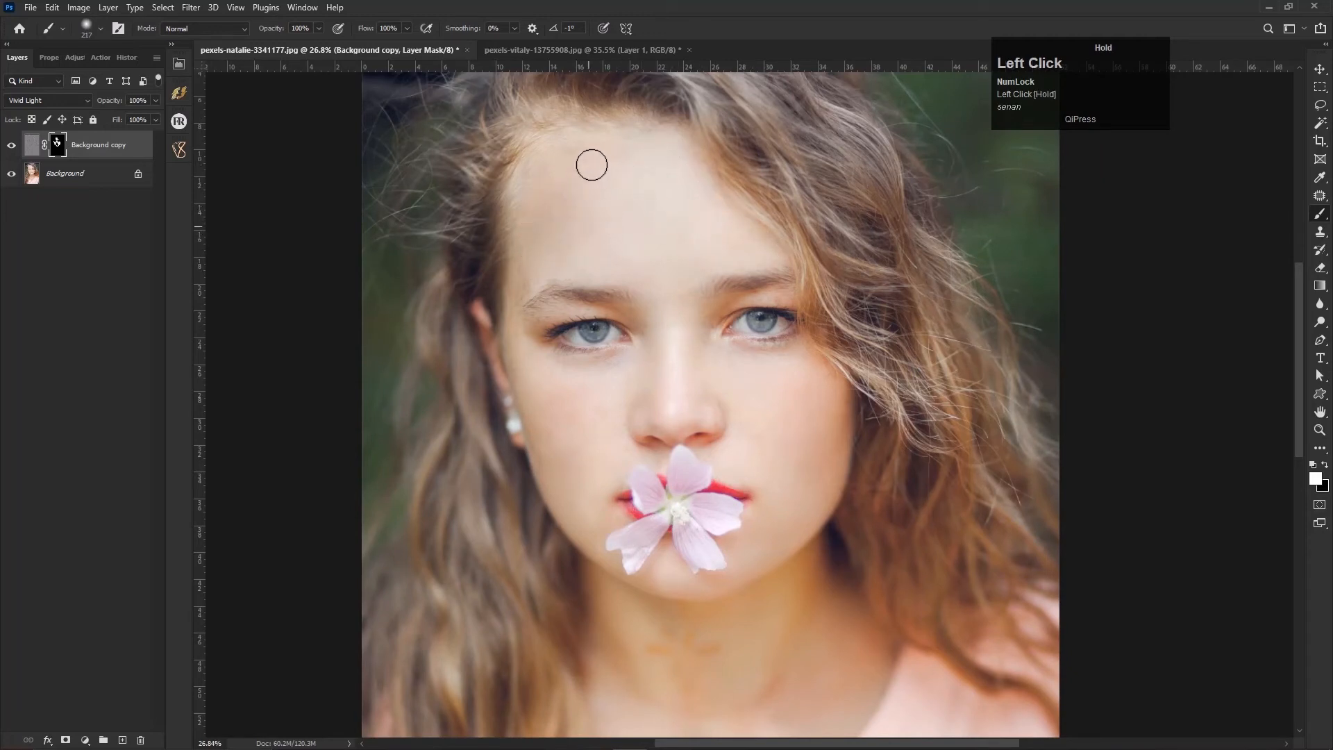
drag(609, 164, 509, 335)
alt+right_click(523, 279)
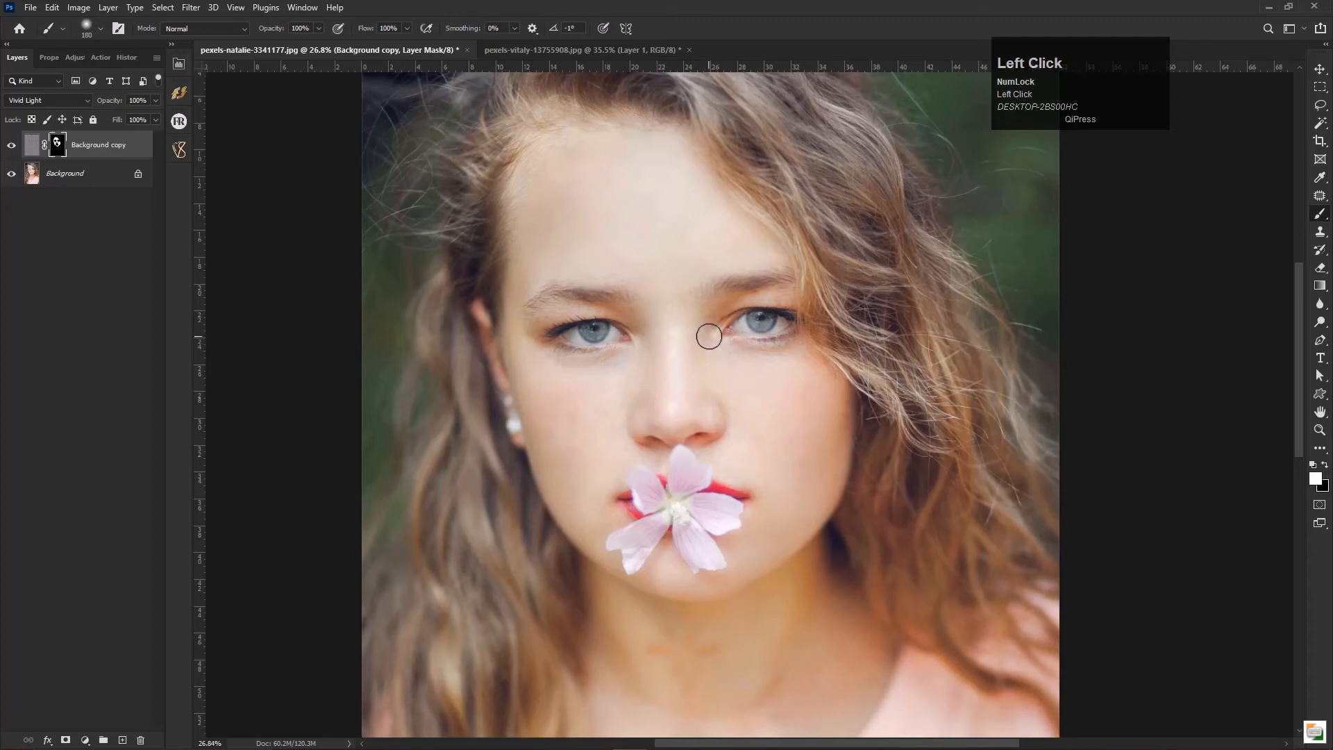
Step: Enlarge the brush to about 360 px and paint the mask white over the neck and upper chest
scroll(550, 314, down, 2)
mouse_move(668, 429)
mouse_down()
mouse_move(613, 320)
mouse_move(596, 334)
mouse_up()
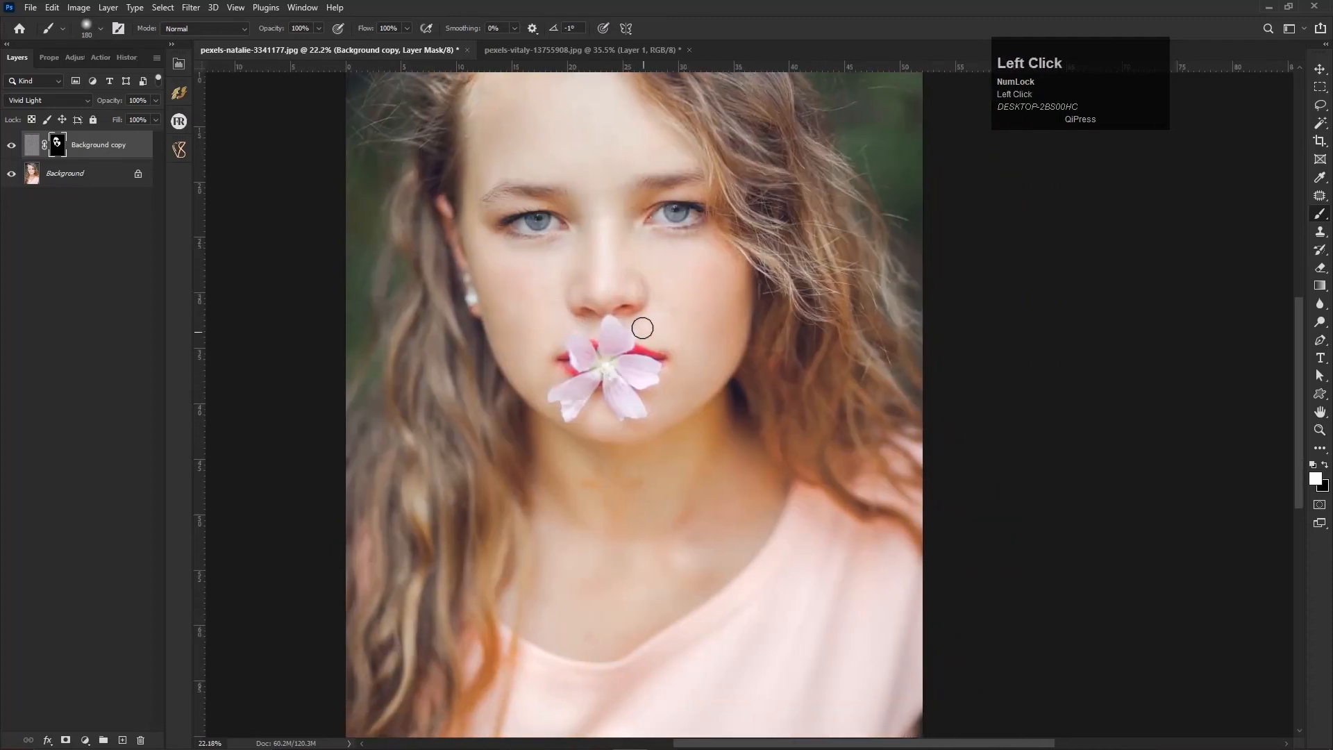
alt+right_click(567, 566)
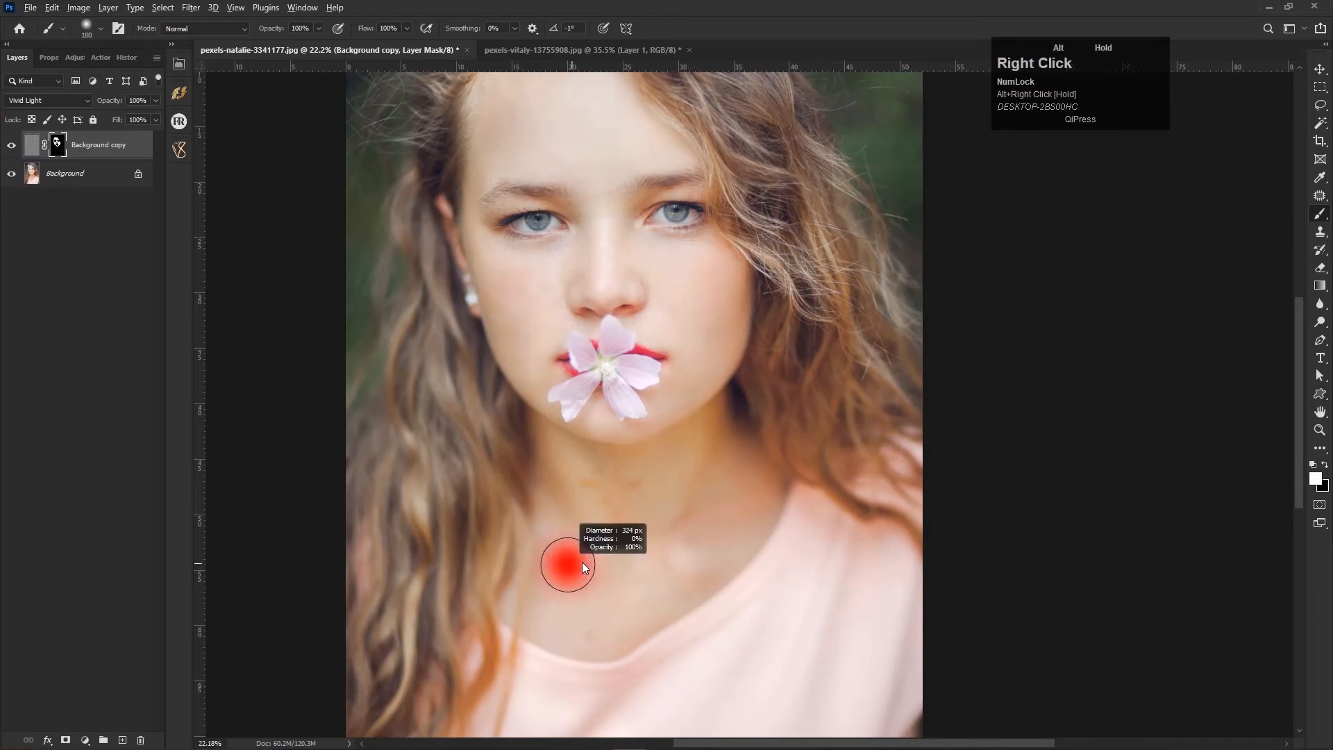
mouse_move(597, 475)
mouse_down()
mouse_move(642, 513)
mouse_move(598, 628)
mouse_up()
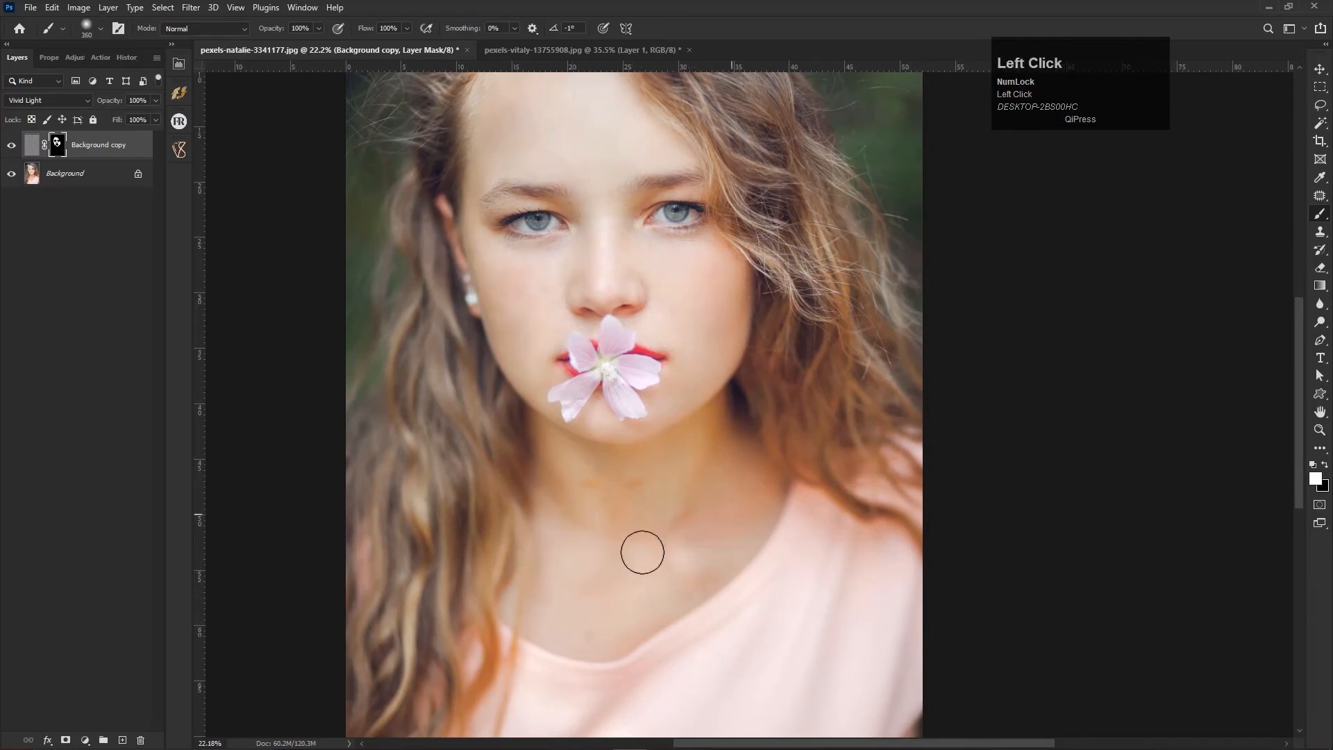
scroll(624, 535, down, 1)
click(539, 329)
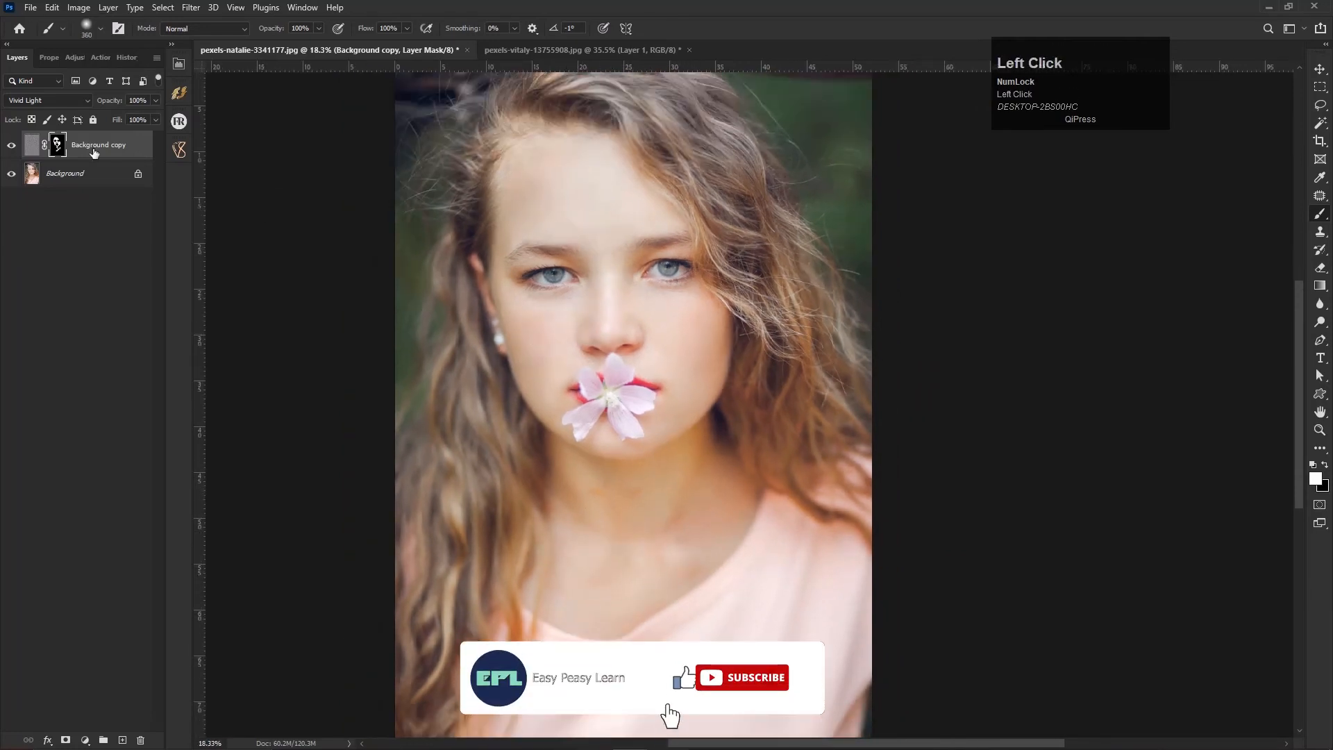
Step: Stamp all visible layers into a new merged layer, hide the Background copy layer and fit the image on screen
key(ctrl+shift+alt+e)
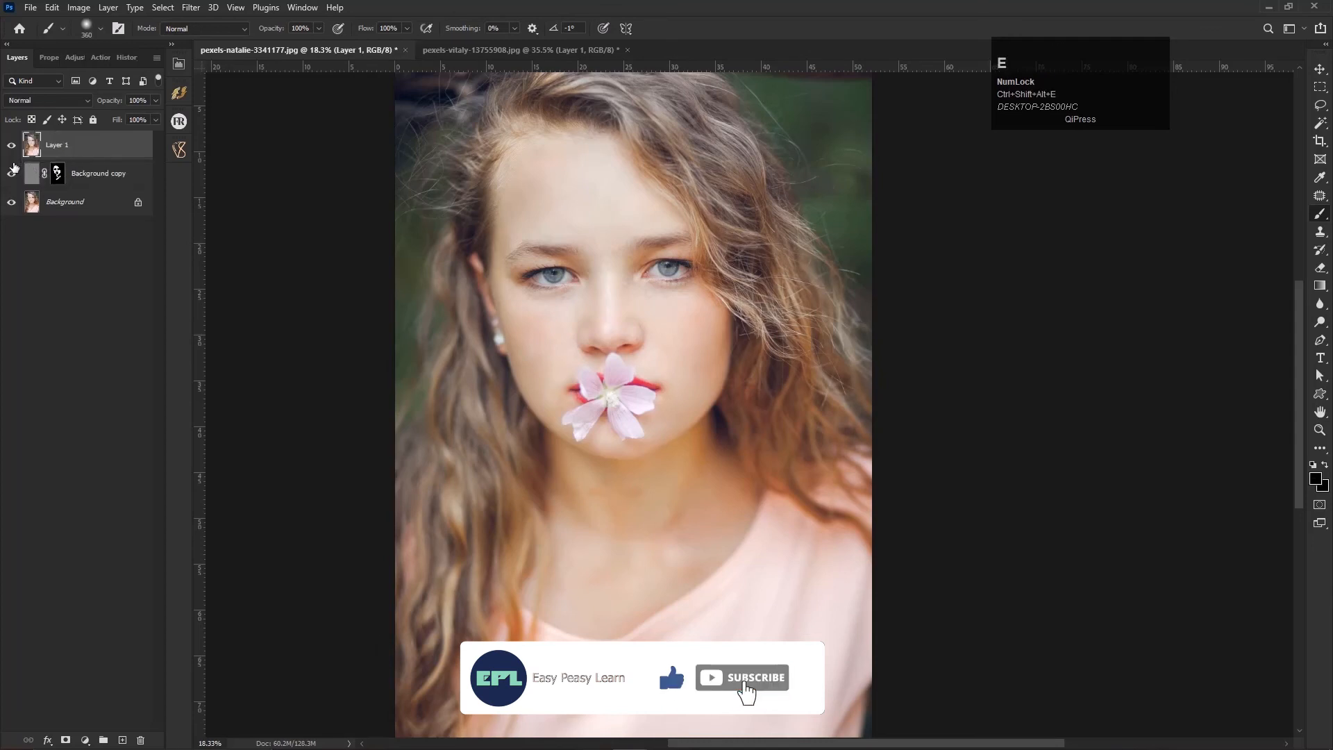
click(11, 173)
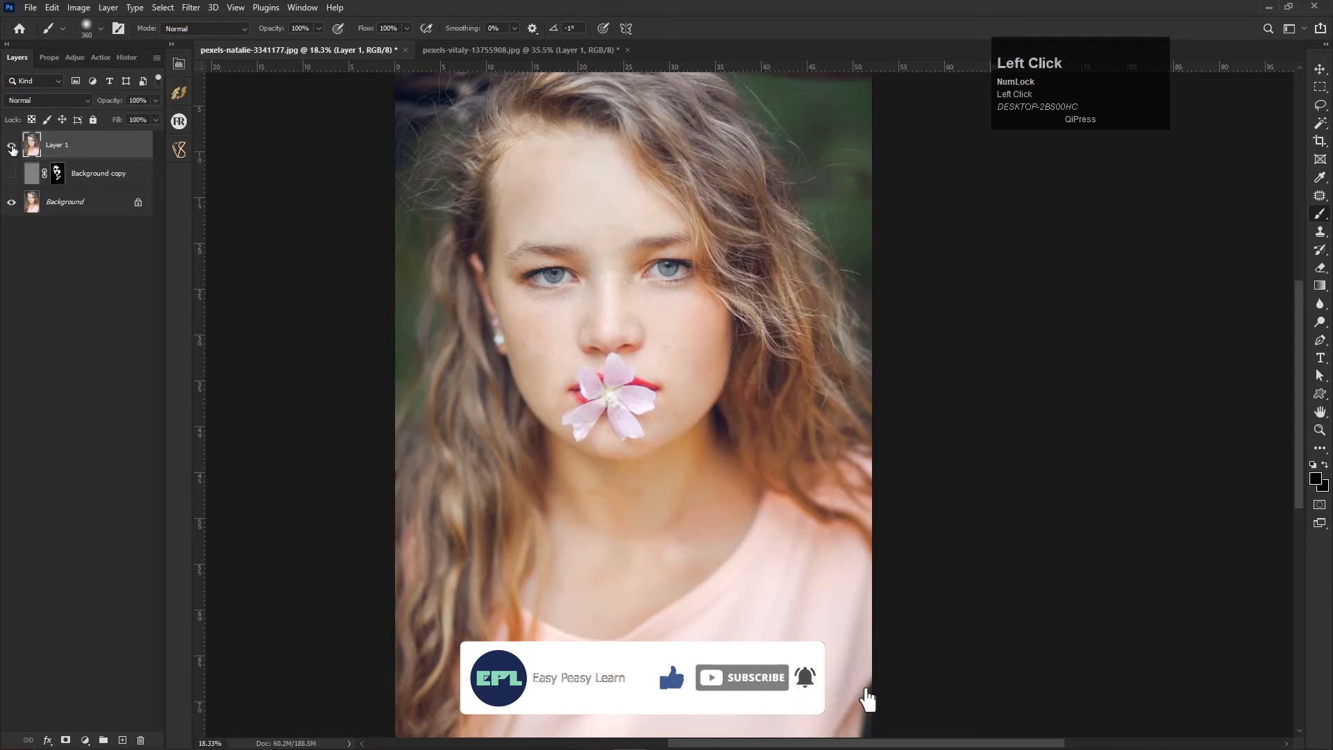
key(ctrl+0)
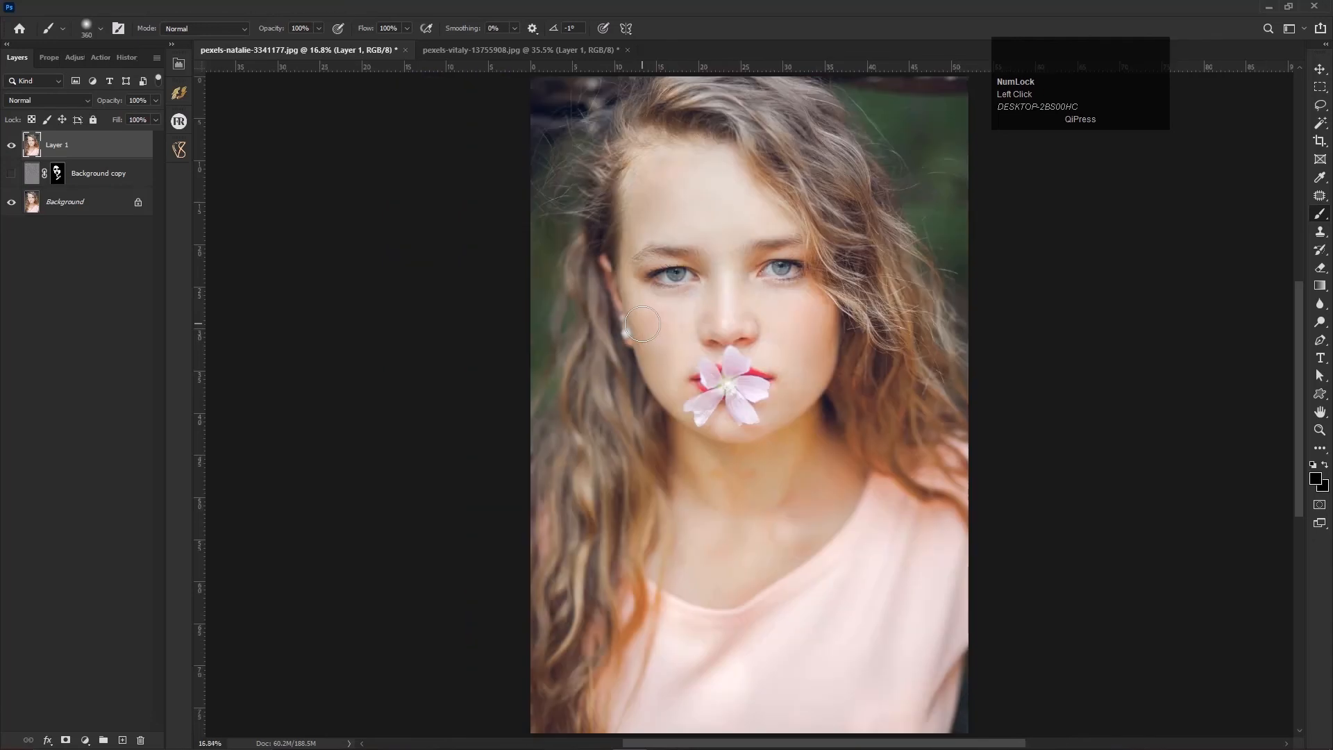
Step: Compare the two retouched portraits before and after by toggling the visibility of each merged layer
key(ctrl+Tab)
key(ctrl+Tab)
key(ctrl+Tab)
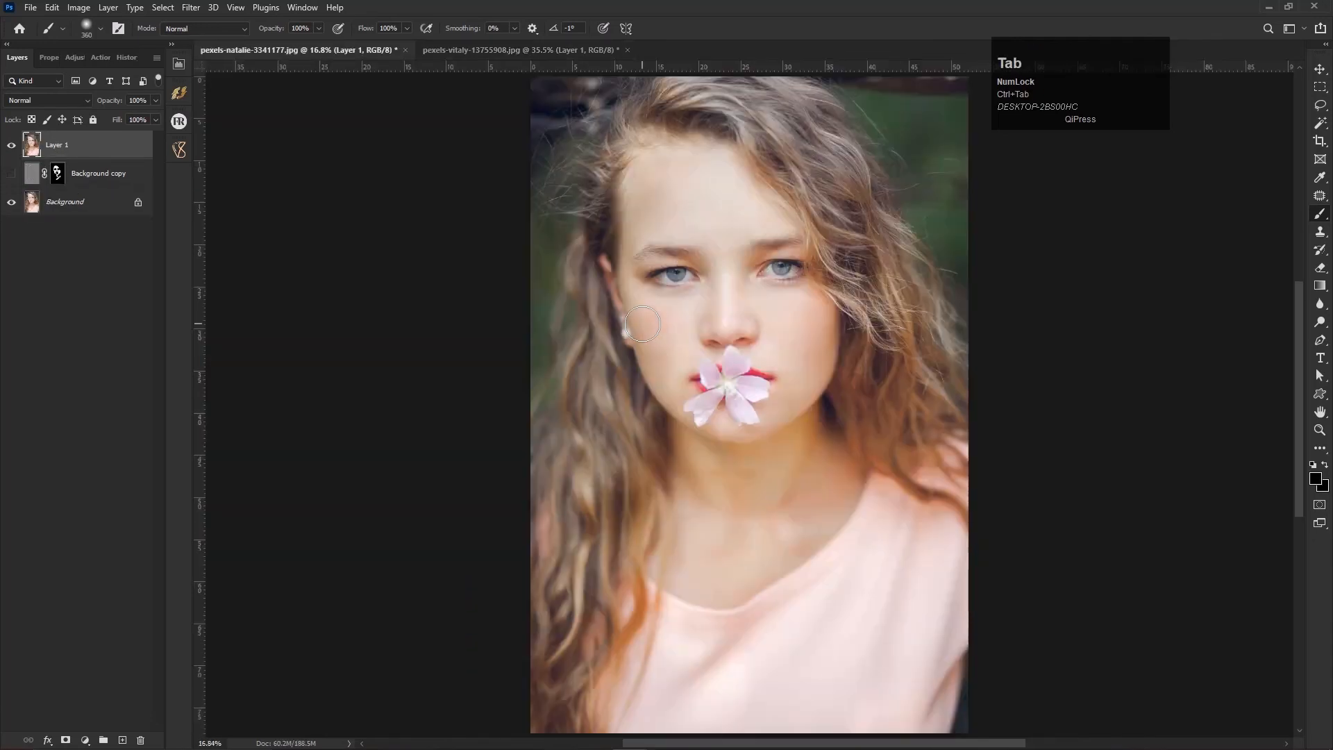
key(ctrl+Tab)
click(12, 142)
click(12, 142)
key(ctrl+Tab)
click(12, 145)
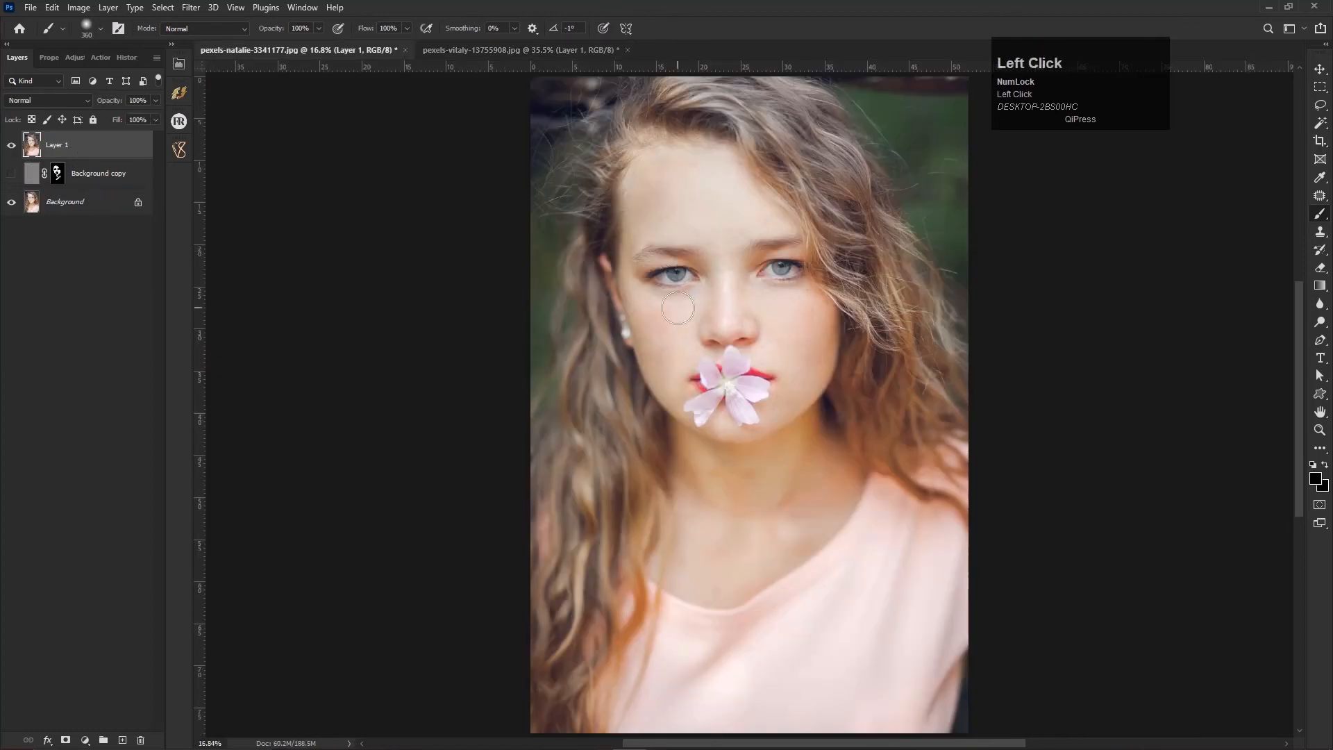